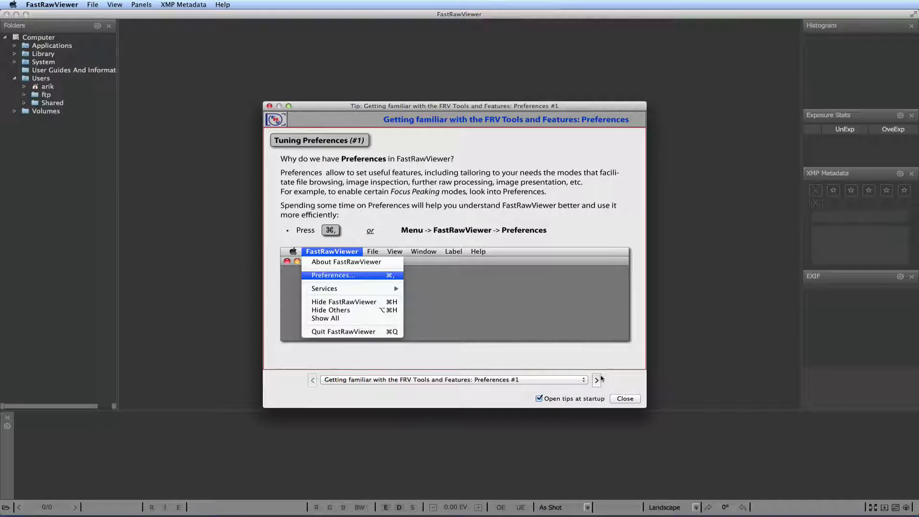
Step through the Preferences #1, #2 and Shortcuts #1 tips and back, then close the tips.
{"action": "left_click", "coordinate": [584, 382]}
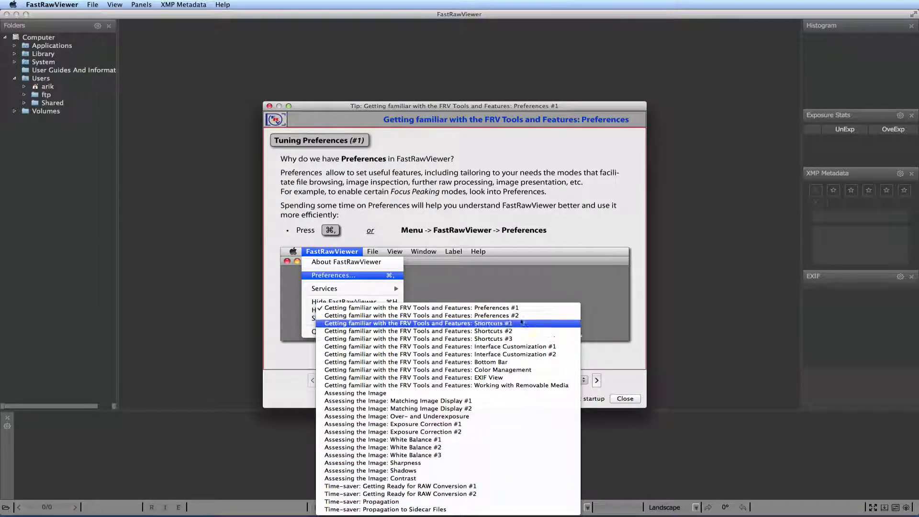
{"action": "left_click", "coordinate": [632, 374]}
{"action": "left_click", "coordinate": [597, 380]}
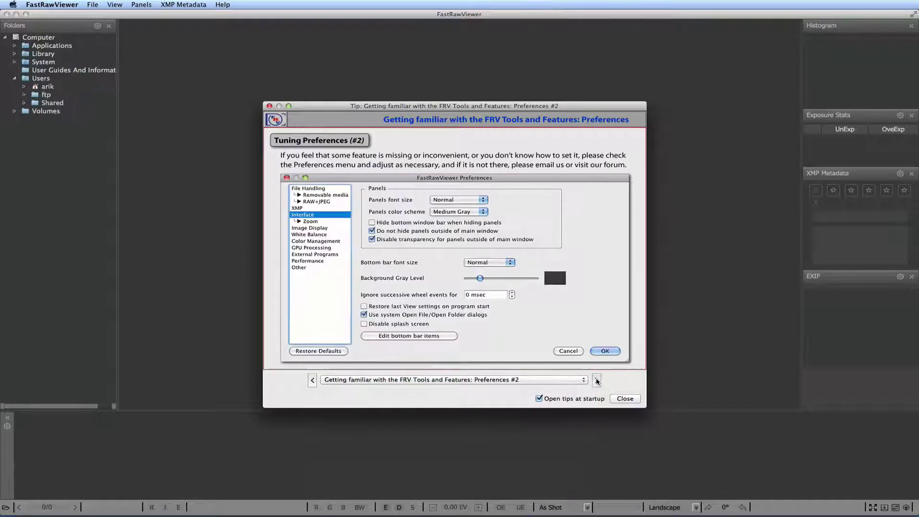
{"action": "left_click", "coordinate": [597, 380]}
{"action": "left_click", "coordinate": [312, 380]}
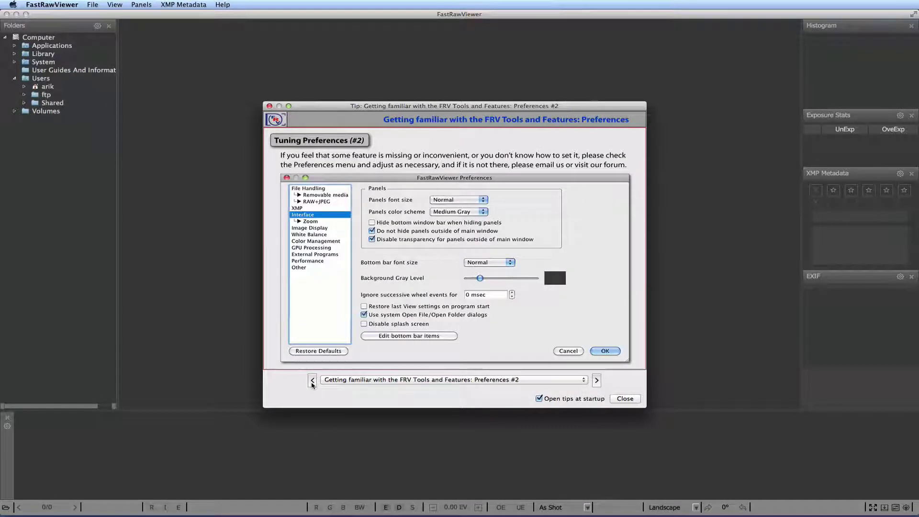
{"action": "left_click", "coordinate": [312, 380]}
{"action": "left_click", "coordinate": [616, 399]}
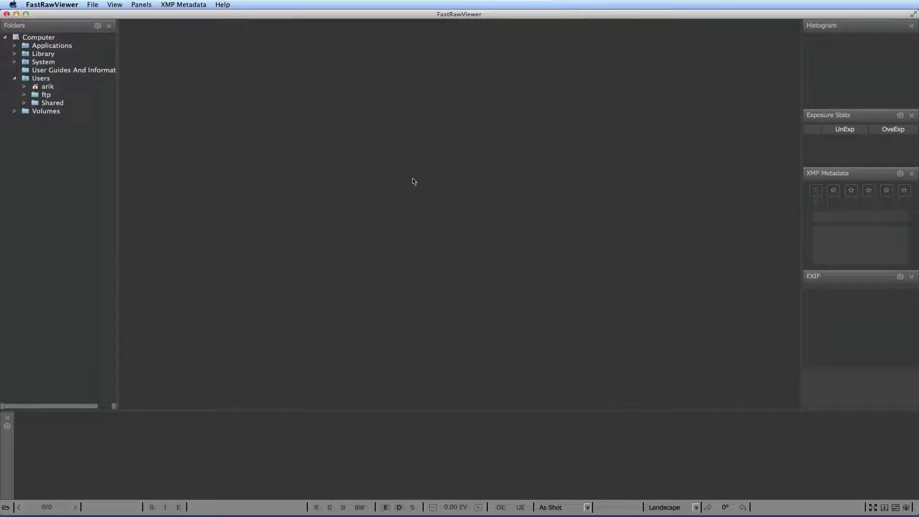
Reopen the Usage Tips from the Help menu and close the Tips window again.
{"action": "left_click", "coordinate": [223, 4]}
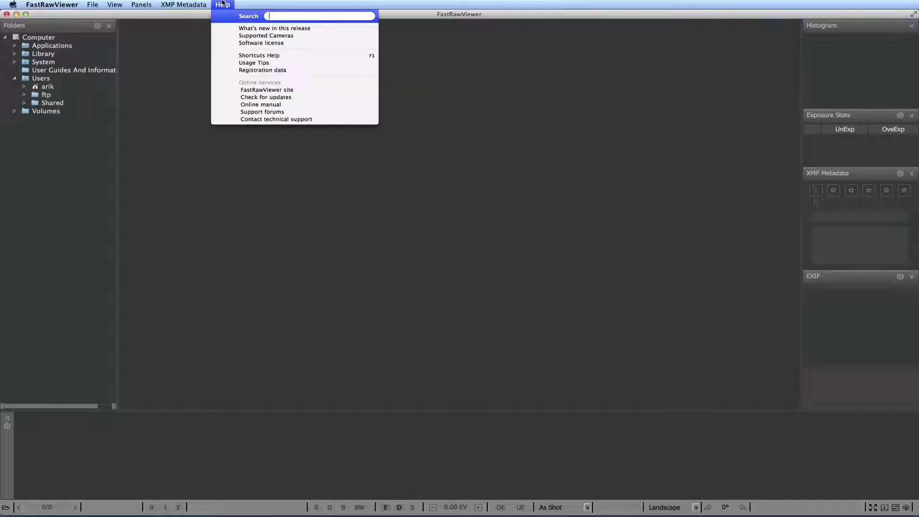
{"action": "left_click", "coordinate": [246, 64]}
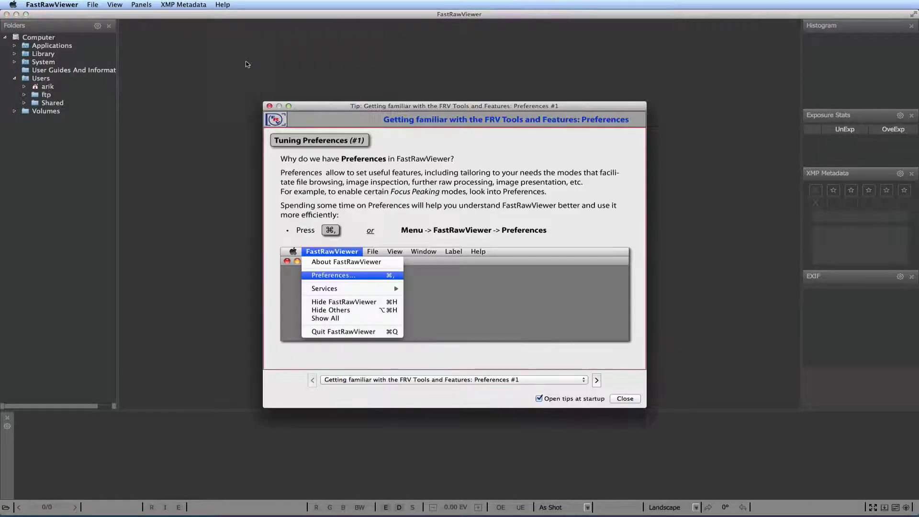
{"action": "left_click", "coordinate": [270, 106]}
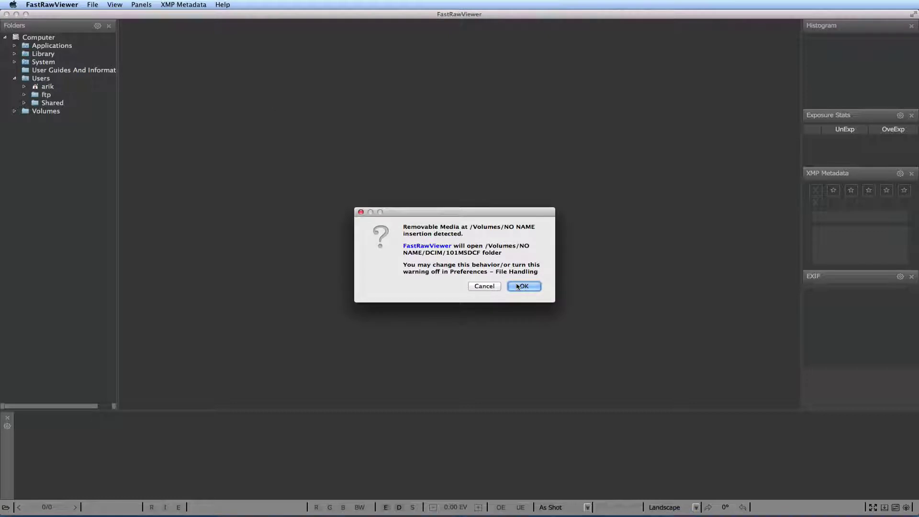
Open the card's /Volumes/NO NAME/DCIM/101MSDCF folder and view DSC02505.ARW in the main view.
{"action": "left_click", "coordinate": [518, 287]}
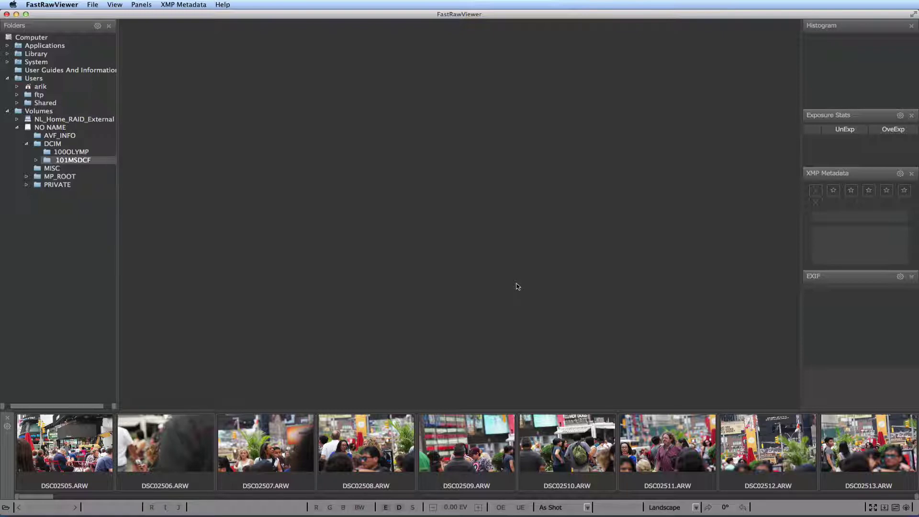
{"action": "left_click", "coordinate": [66, 435]}
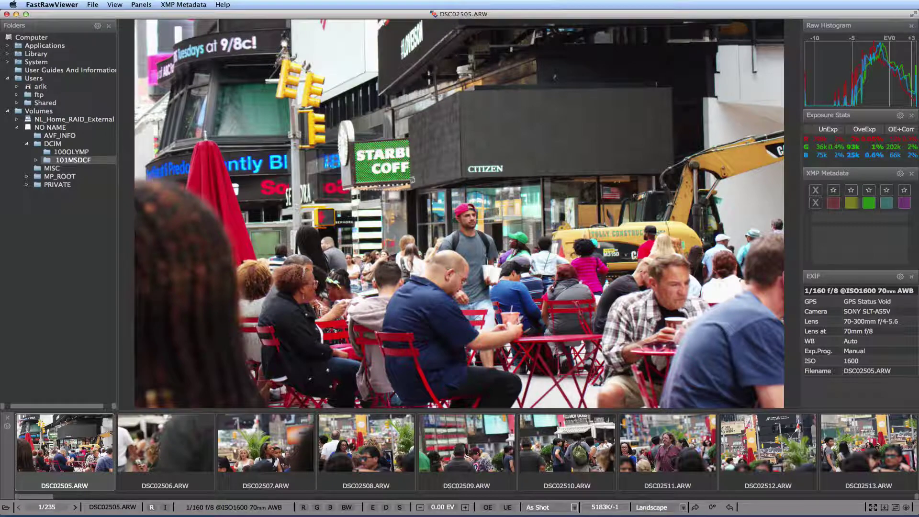
{"action": "left_click", "coordinate": [450, 309]}
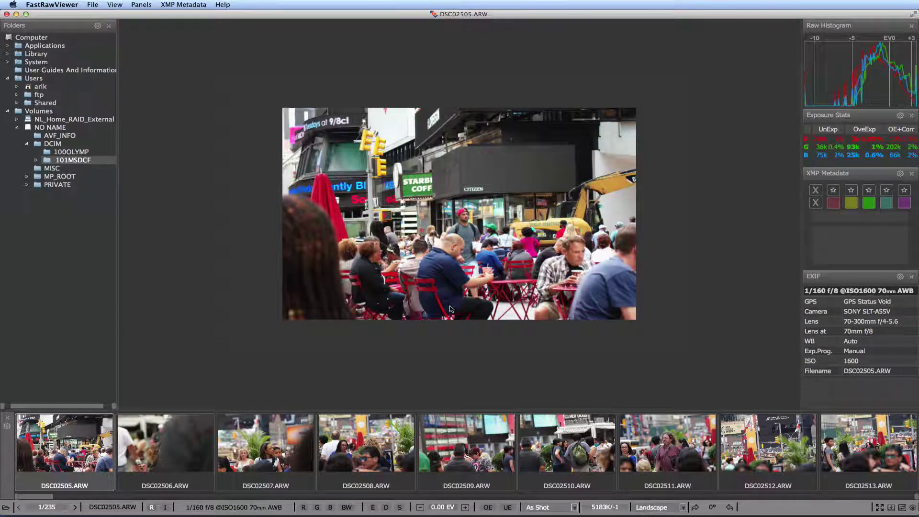
{"action": "left_click", "coordinate": [450, 309]}
{"action": "left_click", "coordinate": [786, 286]}
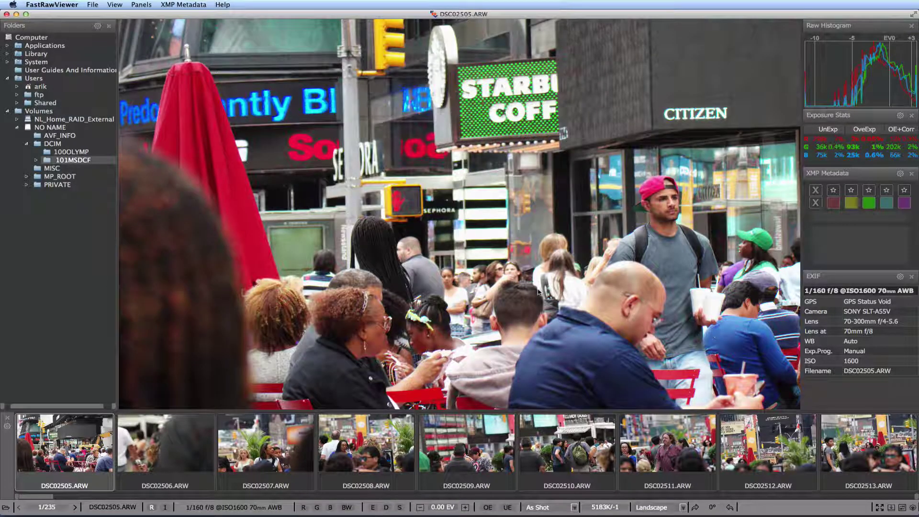
{"action": "scroll", "coordinate": [538, 292], "scroll_direction": "down", "scroll_amount": 3}
{"action": "scroll", "coordinate": [538, 292], "scroll_direction": "up", "scroll_amount": 6}
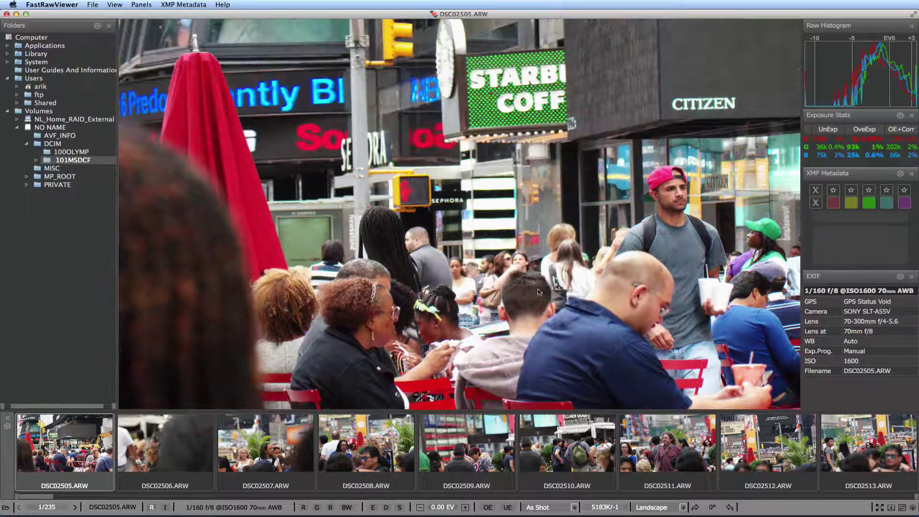
{"action": "scroll", "coordinate": [539, 292], "scroll_direction": "down", "scroll_amount": 3}
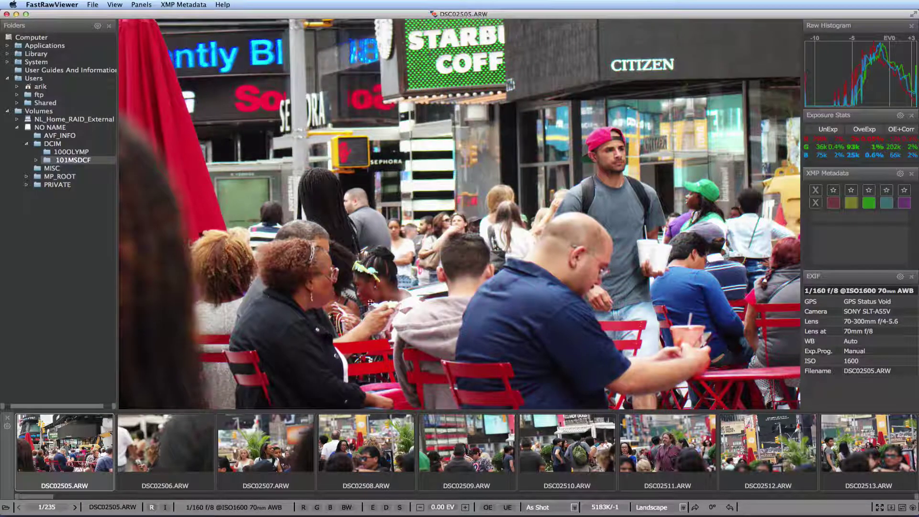
{"action": "scroll", "coordinate": [536, 306], "scroll_direction": "right", "scroll_amount": 3}
{"action": "scroll", "coordinate": [535, 312], "scroll_direction": "right", "scroll_amount": 1}
{"action": "scroll", "coordinate": [503, 310], "scroll_direction": "left", "scroll_amount": 5}
{"action": "scroll", "coordinate": [474, 310], "scroll_direction": "right", "scroll_amount": 3}
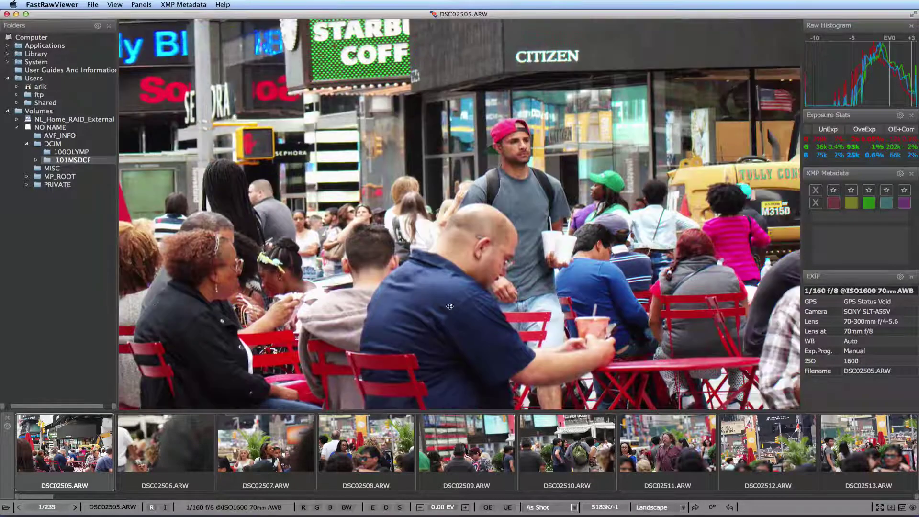
{"action": "left_click", "coordinate": [450, 309]}
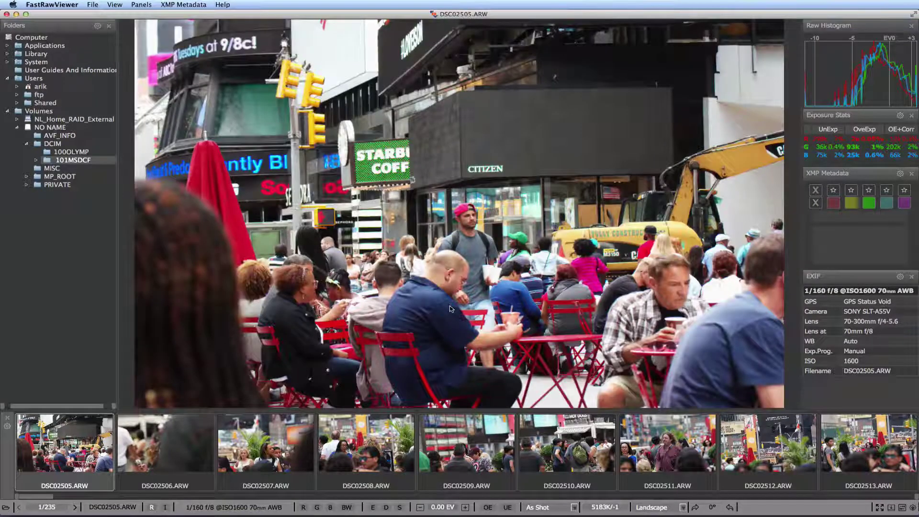
Rotate DSC02505.ARW back to 0° and bring up the Keyboard Shortcuts editor.
{"action": "key", "text": "ctrl+Right"}
{"action": "key", "text": "ctrl+Right"}
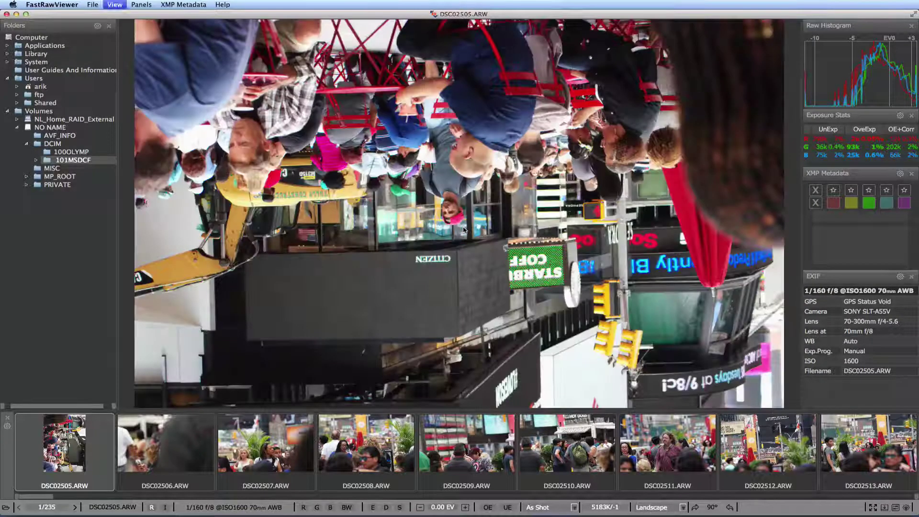
{"action": "key", "text": "ctrl+Right"}
{"action": "key", "text": "ctrl+Right"}
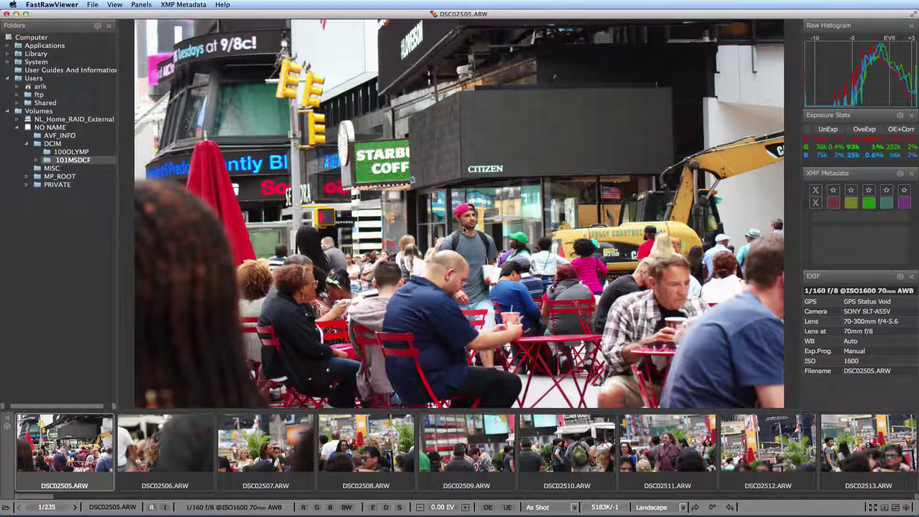
{"action": "key", "text": "ctrl+shift+k"}
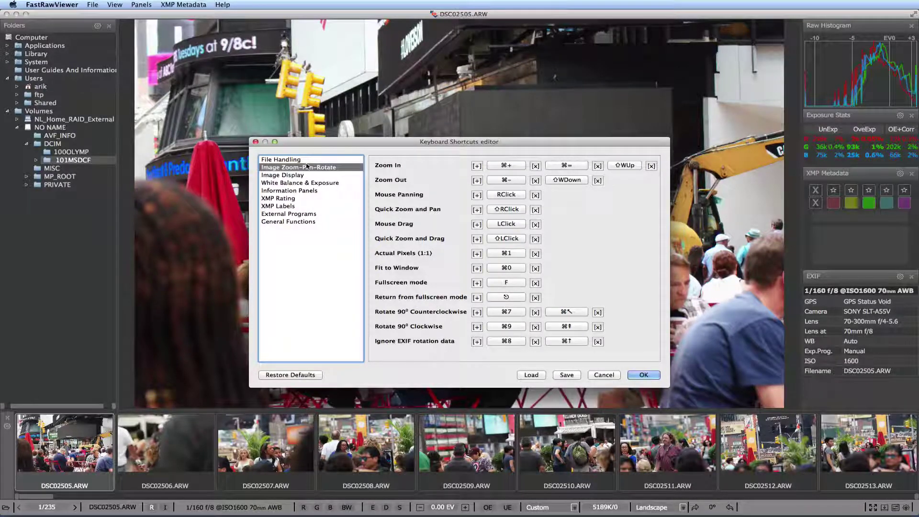
Close the shortcuts editor and show the Color Management page of Preferences.
{"action": "key", "text": "Escape"}
{"action": "left_click", "coordinate": [51, 4]}
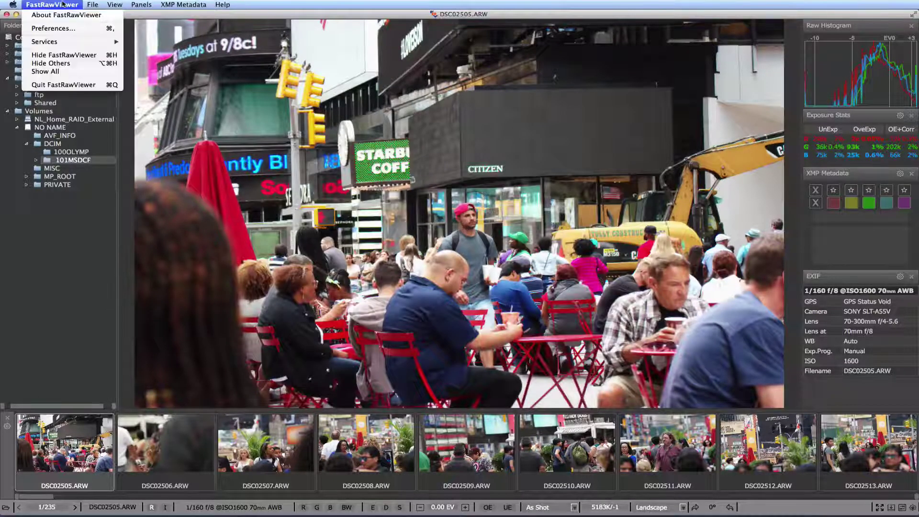
{"action": "left_click", "coordinate": [53, 28]}
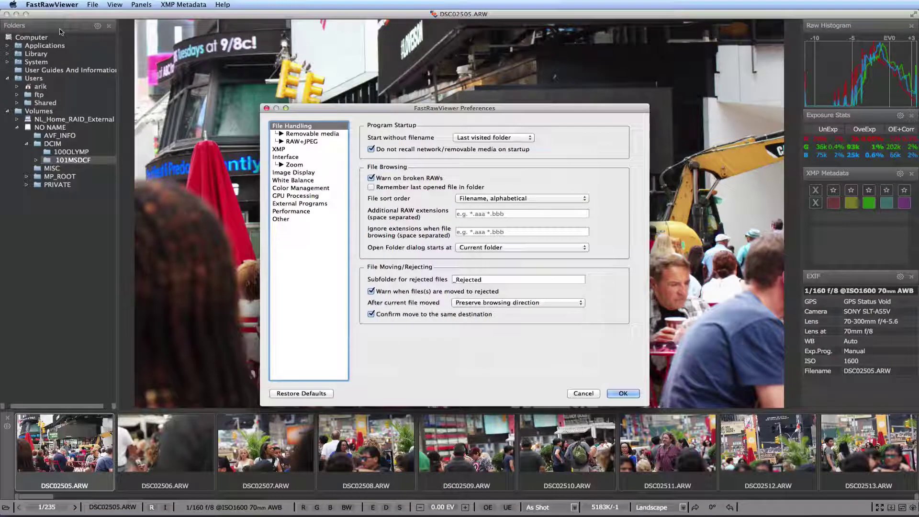
{"action": "left_click", "coordinate": [313, 191]}
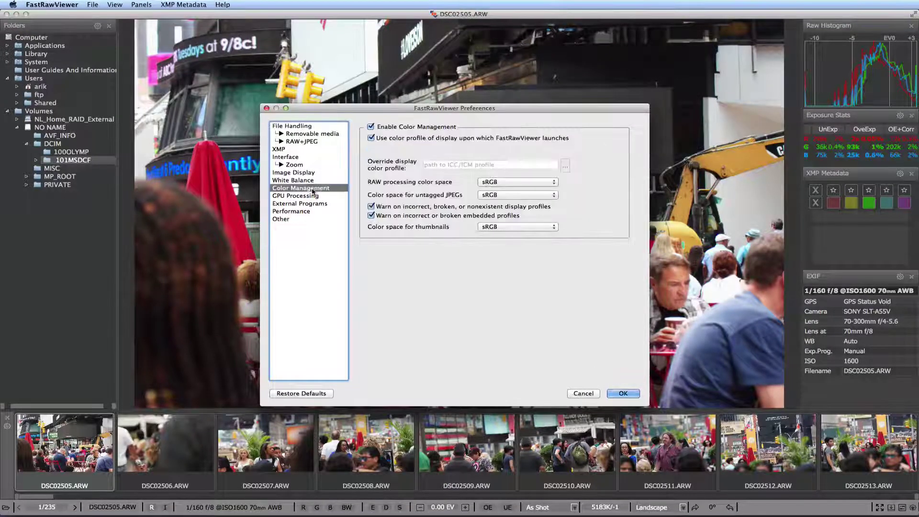
Keep RAW processing, untagged JPEG and thumbnail colour spaces at sRGB and confirm Preferences.
{"action": "left_click", "coordinate": [516, 182]}
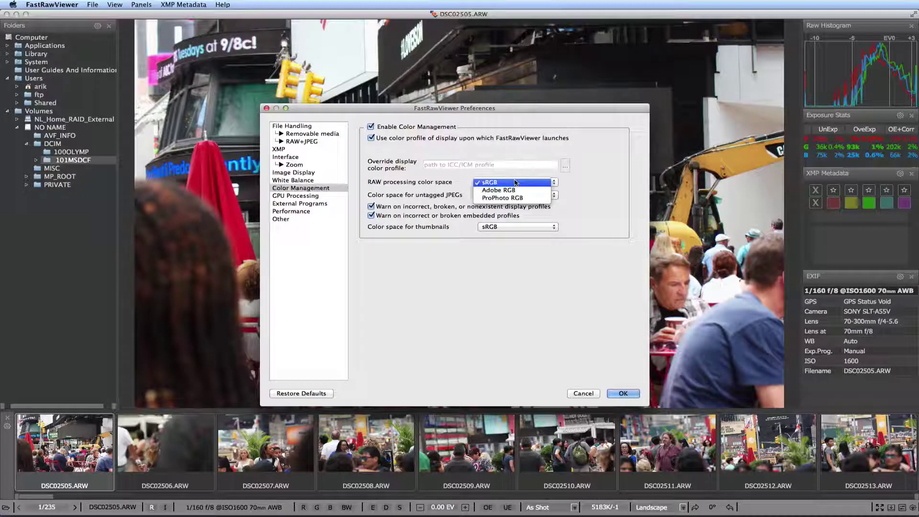
{"action": "left_click", "coordinate": [516, 183]}
{"action": "left_click", "coordinate": [515, 195]}
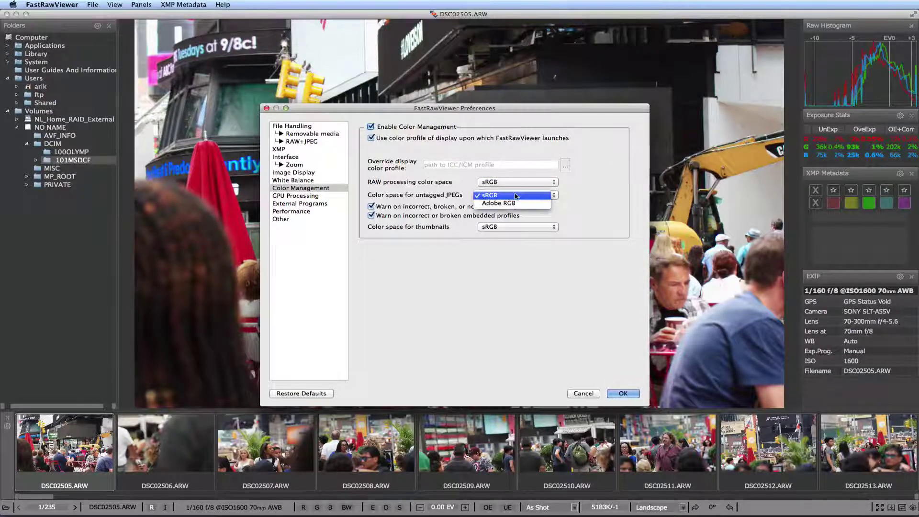
{"action": "left_click", "coordinate": [516, 195]}
{"action": "left_click", "coordinate": [516, 227]}
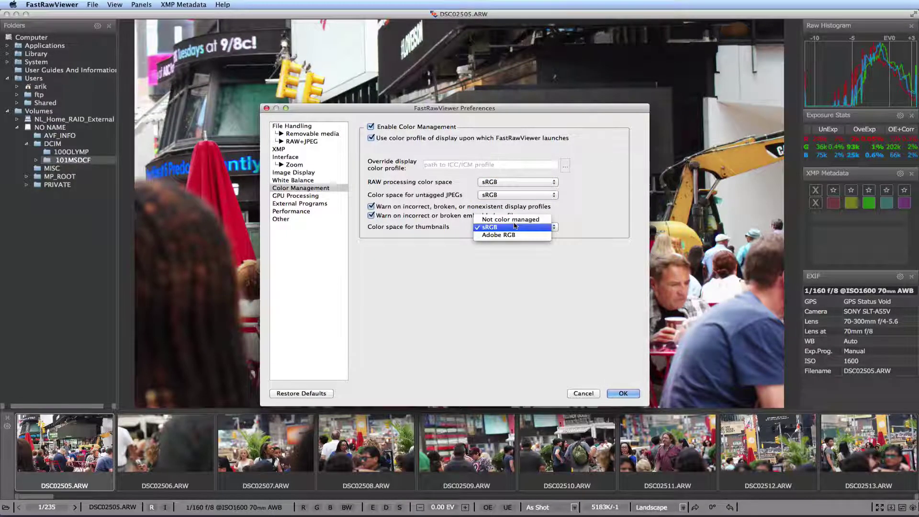
{"action": "left_click", "coordinate": [516, 227]}
{"action": "left_click", "coordinate": [621, 394]}
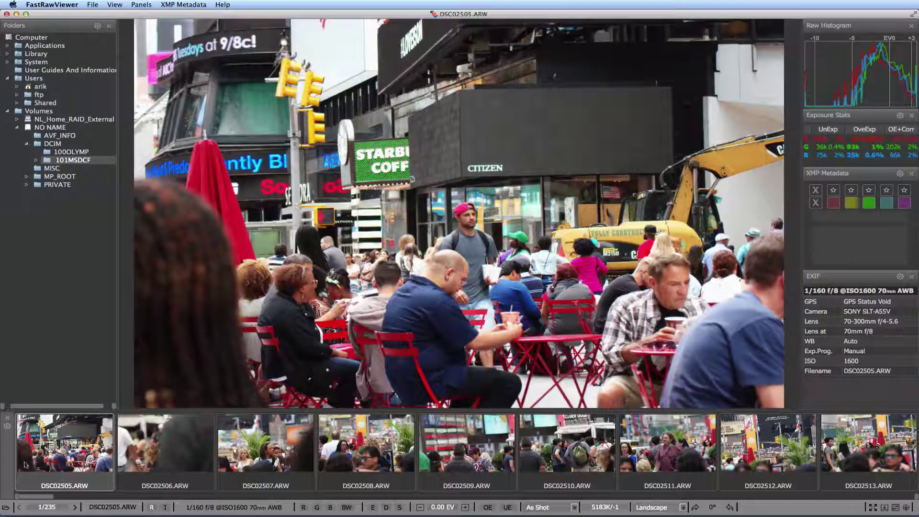
Float, resize and dock the thumbnails panel at the top, then move it back to the bottom.
{"action": "left_click_drag", "start_coordinate": [7, 459], "coordinate": [124, 29]}
{"action": "left_click_drag", "start_coordinate": [9, 65], "coordinate": [134, 171]}
{"action": "left_click_drag", "start_coordinate": [611, 218], "coordinate": [591, 426]}
{"action": "left_click_drag", "start_coordinate": [658, 134], "coordinate": [533, 138]}
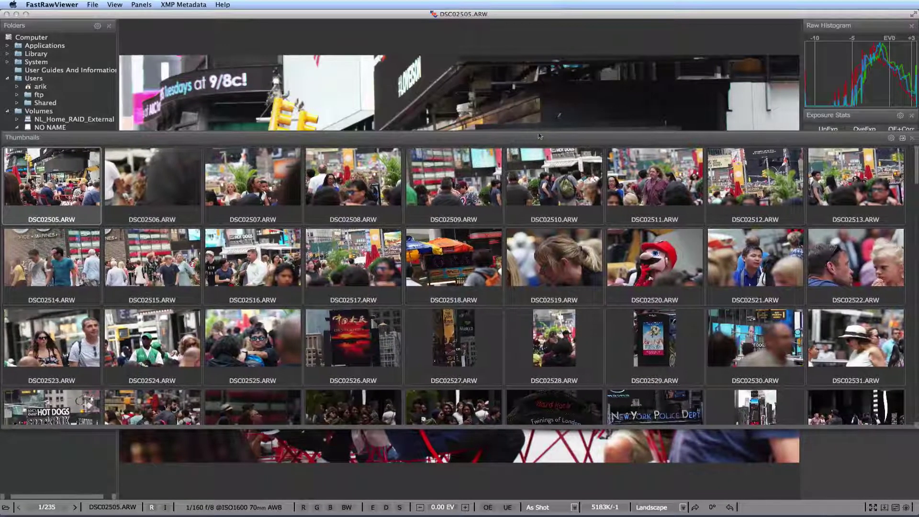
{"action": "left_click", "coordinate": [902, 139]}
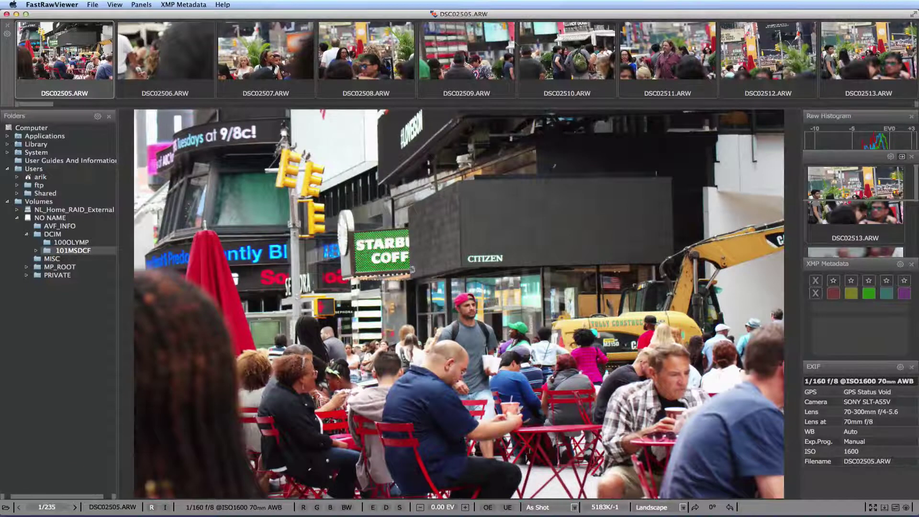
{"action": "left_click_drag", "start_coordinate": [5, 57], "coordinate": [134, 467]}
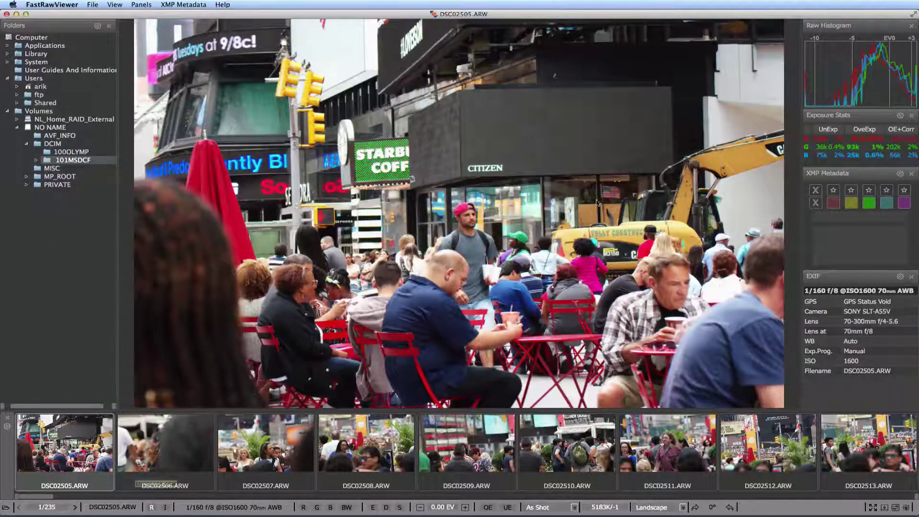
Float the Raw Histogram panel over the photo and enlarge it.
{"action": "left_click_drag", "start_coordinate": [867, 25], "coordinate": [459, 166]}
{"action": "left_click_drag", "start_coordinate": [504, 241], "coordinate": [578, 303]}
{"action": "left_click", "coordinate": [553, 164]}
Set the Raw Histogram to 100% opacity and dock it back in the right column.
{"action": "mouse_move", "coordinate": [566, 169]}
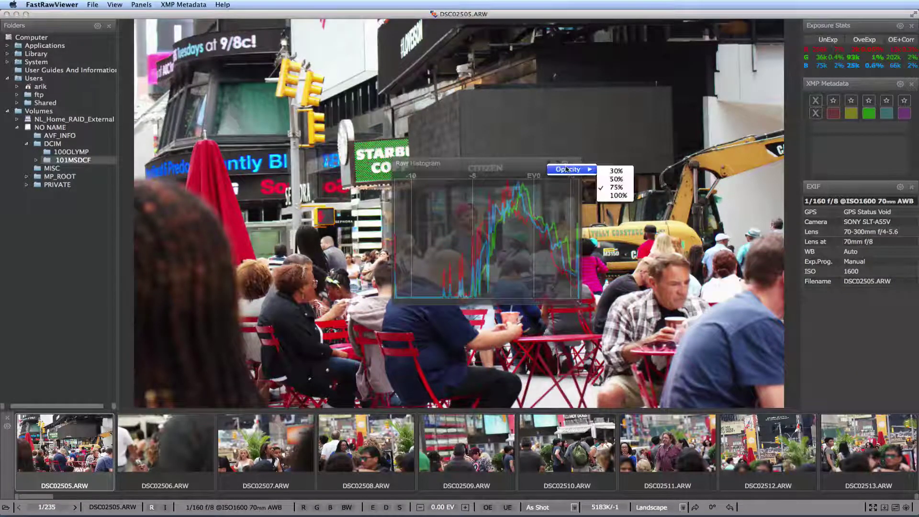
{"action": "left_click", "coordinate": [618, 195]}
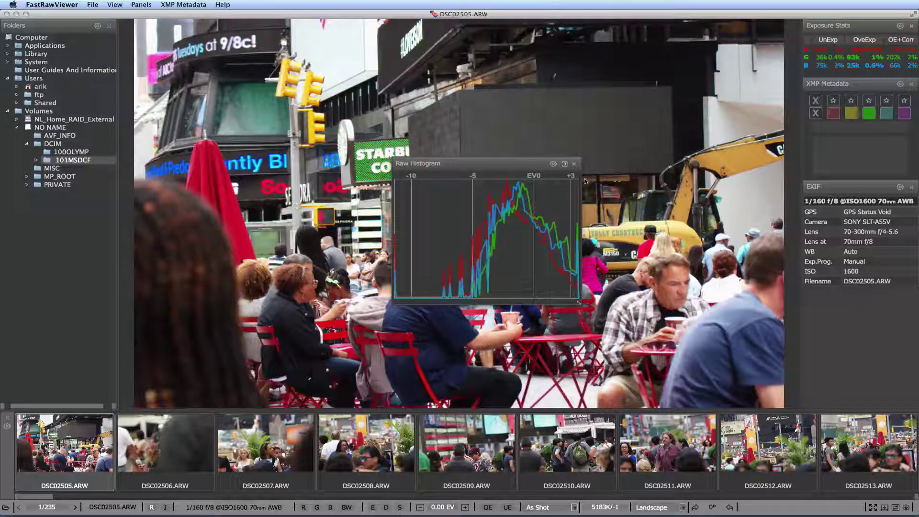
{"action": "left_click", "coordinate": [565, 165]}
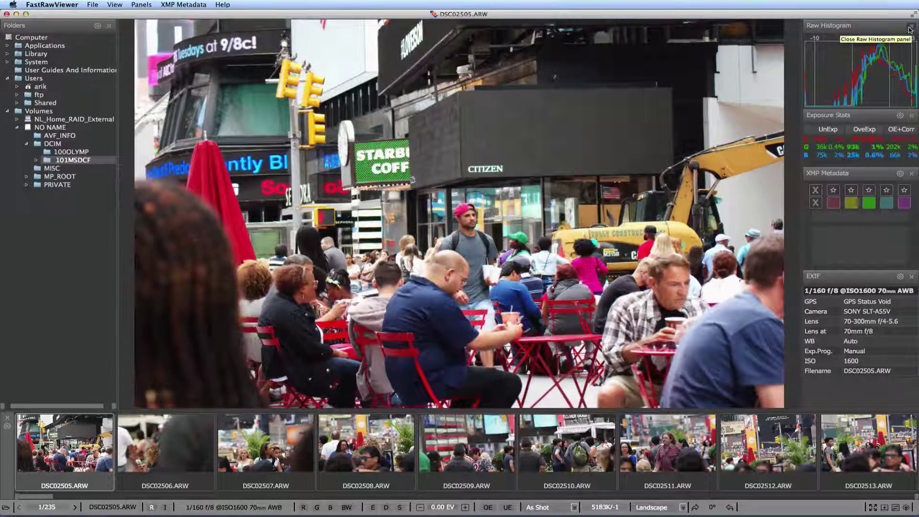
Float the Exposure Stats panel over the photo and set its opacity to 100%.
{"action": "left_click_drag", "start_coordinate": [866, 117], "coordinate": [565, 114]}
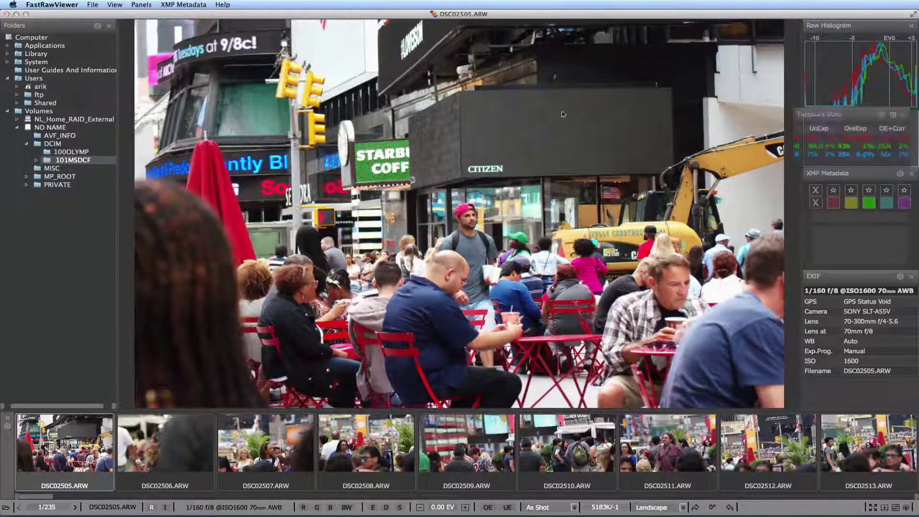
{"action": "left_click", "coordinate": [578, 105]}
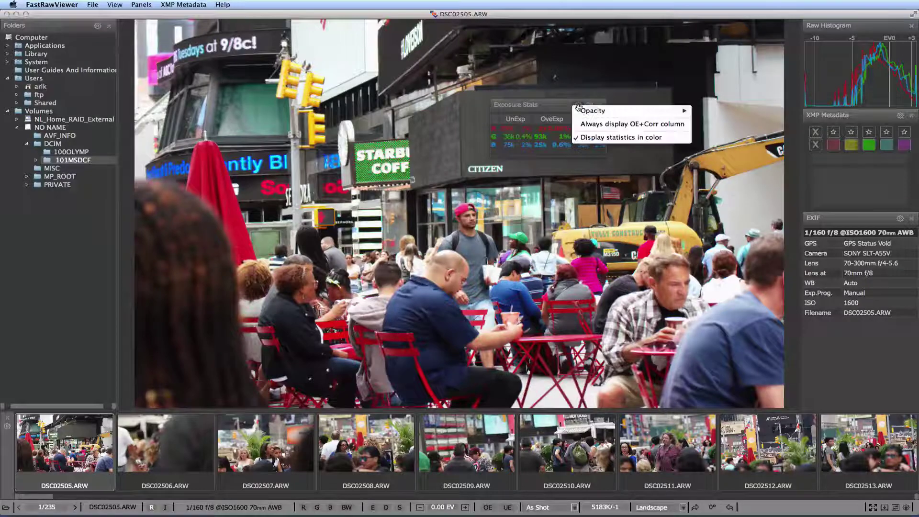
{"action": "mouse_move", "coordinate": [584, 110]}
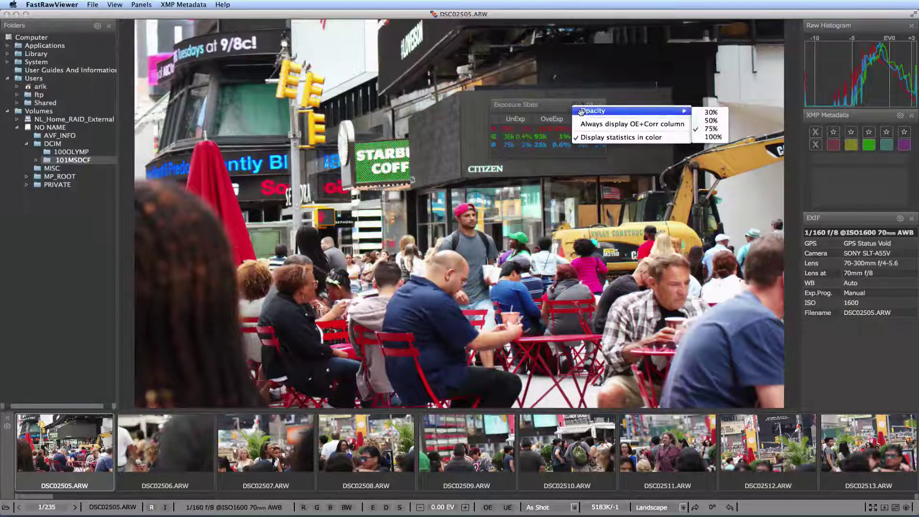
{"action": "left_click", "coordinate": [713, 138]}
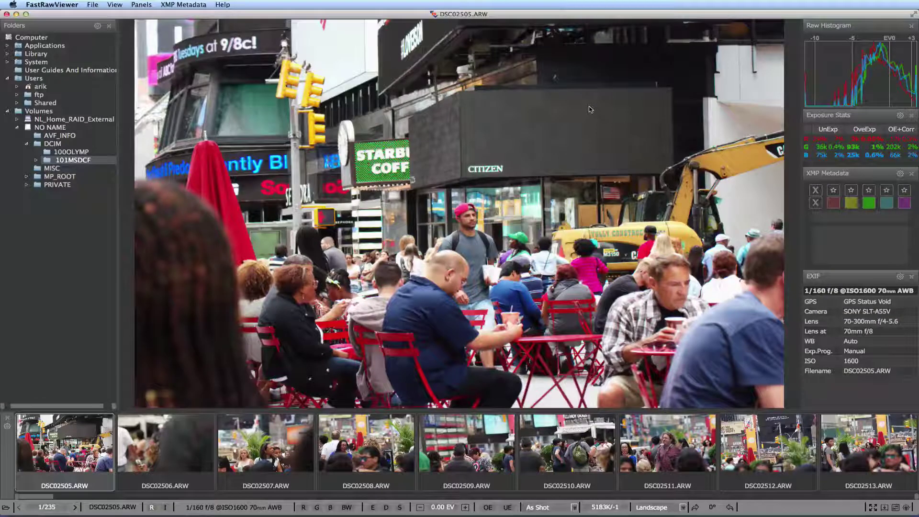
Move XMP Metadata under Folders and give DSC02505 four stars and a green label.
{"action": "left_click_drag", "start_coordinate": [849, 172], "coordinate": [50, 307]}
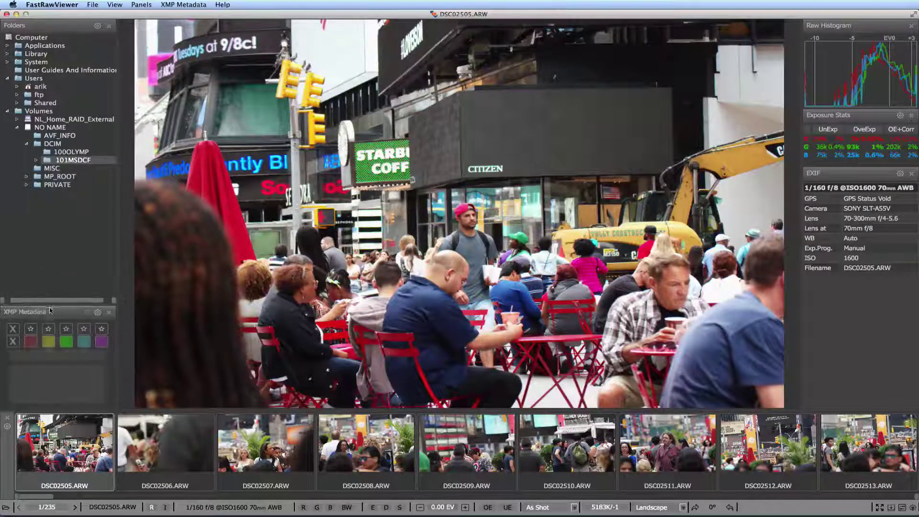
{"action": "left_click", "coordinate": [31, 328]}
{"action": "left_click", "coordinate": [48, 328]}
{"action": "left_click", "coordinate": [66, 329]}
{"action": "left_click", "coordinate": [84, 328]}
{"action": "left_click", "coordinate": [66, 341]}
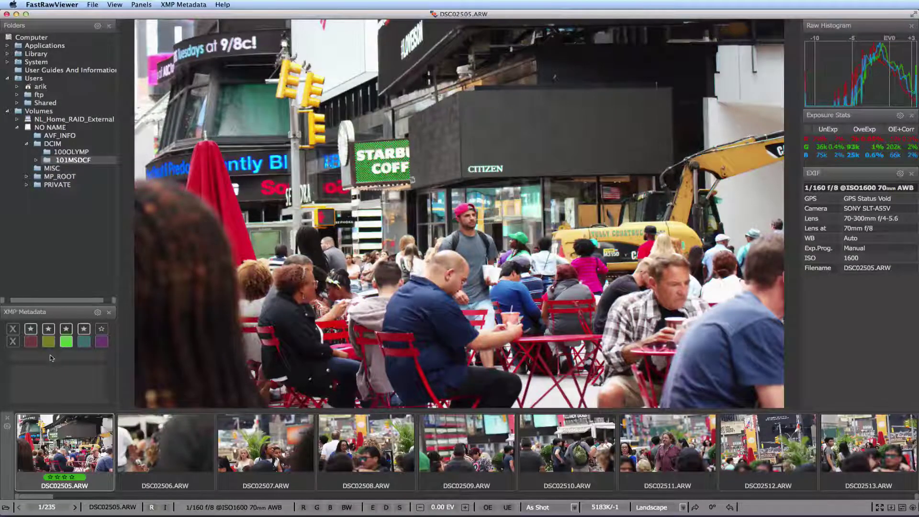
Enter title 'Group of People' and description 'Group of People in Time Square', then cancel.
{"action": "left_click", "coordinate": [51, 358]}
{"action": "type", "text": "Group of People"}
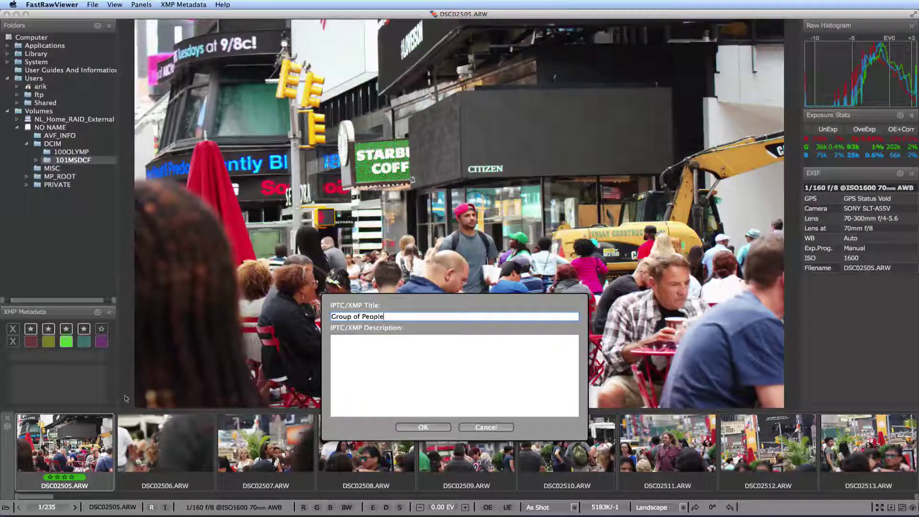
{"action": "left_click", "coordinate": [406, 351]}
{"action": "type", "text": "Group of People "}
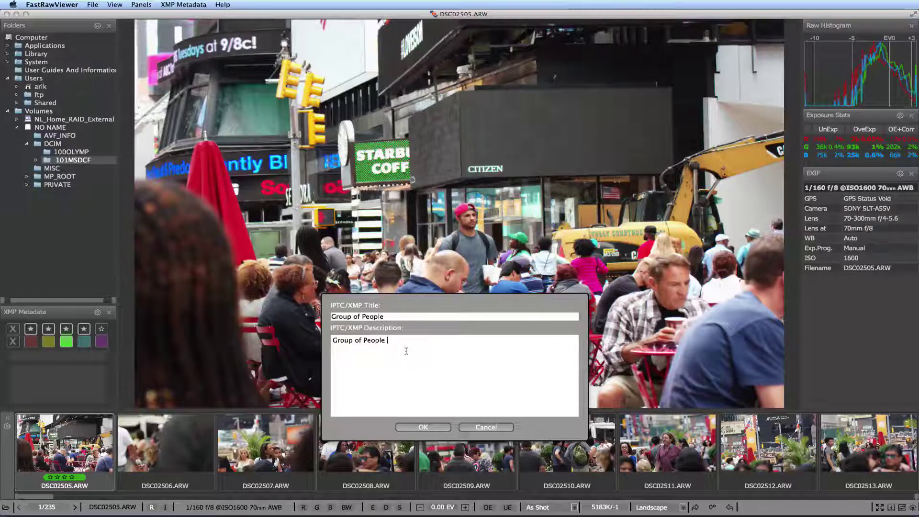
{"action": "type", "text": "in Time Square"}
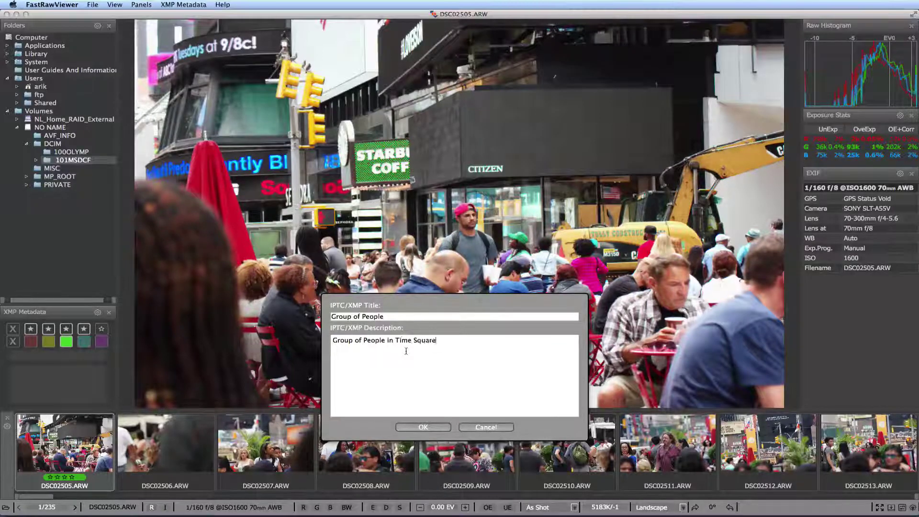
{"action": "left_click", "coordinate": [485, 427]}
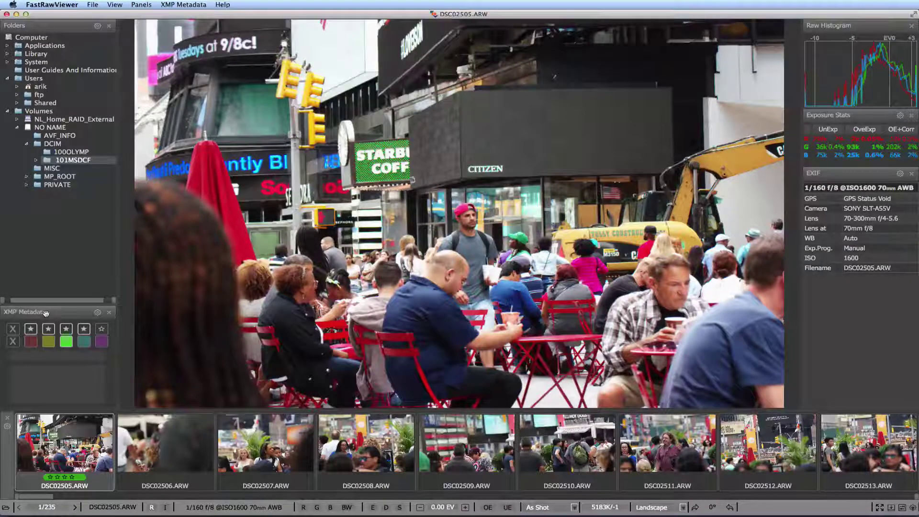
Redock XMP Metadata on the right, clear DSC02505's label, and float an enlarged EXIF panel.
{"action": "left_click_drag", "start_coordinate": [32, 312], "coordinate": [816, 180]}
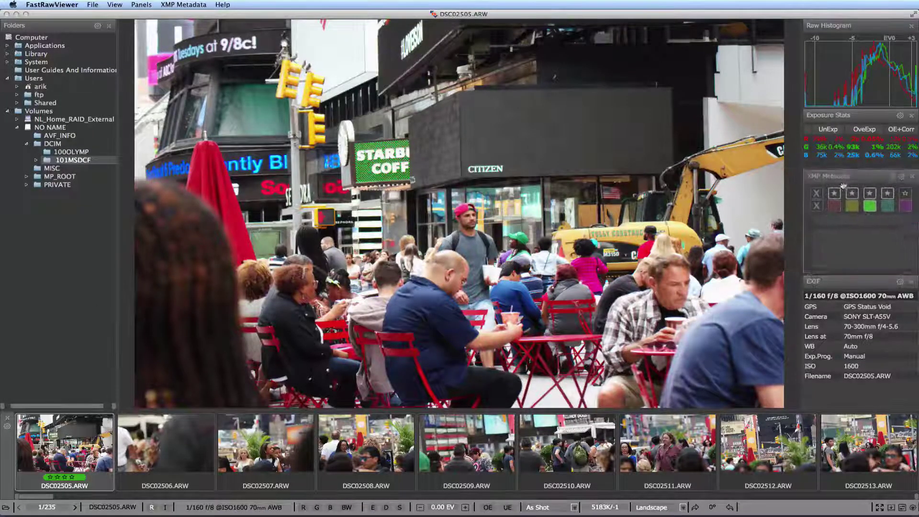
{"action": "left_click", "coordinate": [814, 205]}
{"action": "left_click_drag", "start_coordinate": [866, 276], "coordinate": [588, 94]}
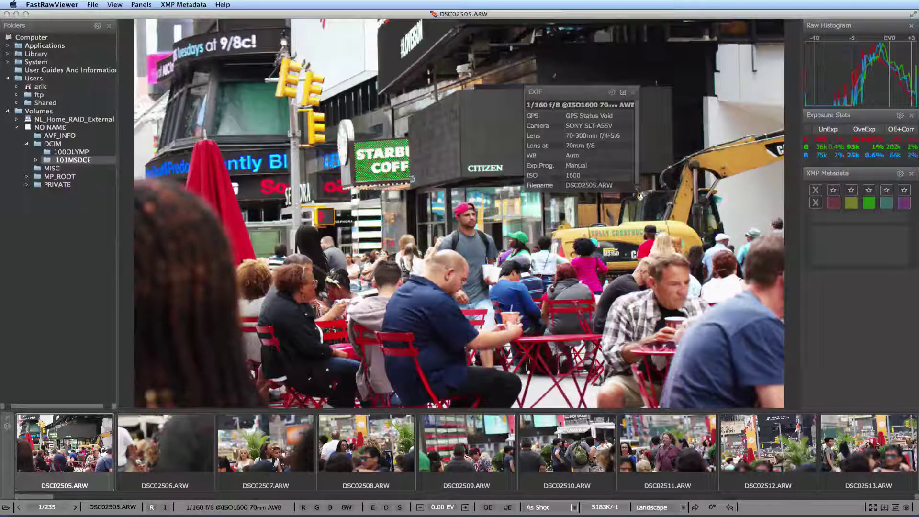
{"action": "left_click_drag", "start_coordinate": [637, 190], "coordinate": [691, 235]}
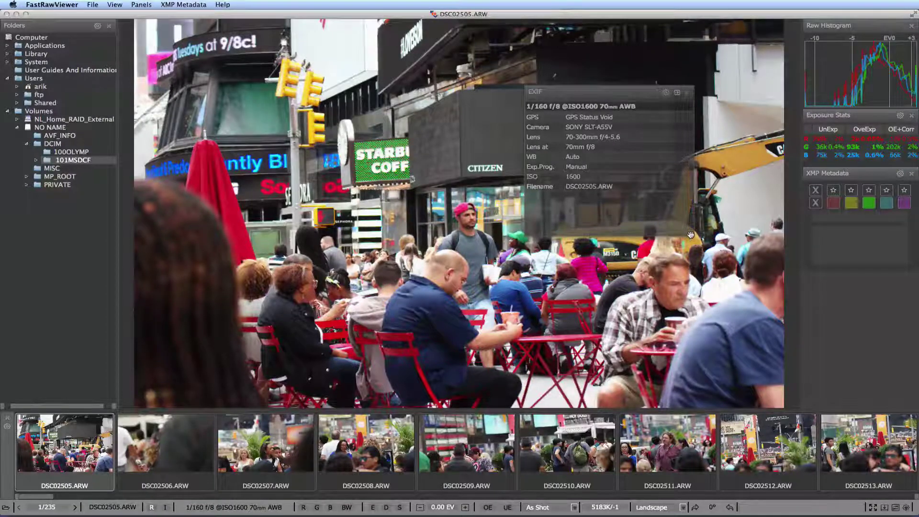
Set the floating EXIF panel's opacity to 100%.
{"action": "left_click", "coordinate": [666, 94]}
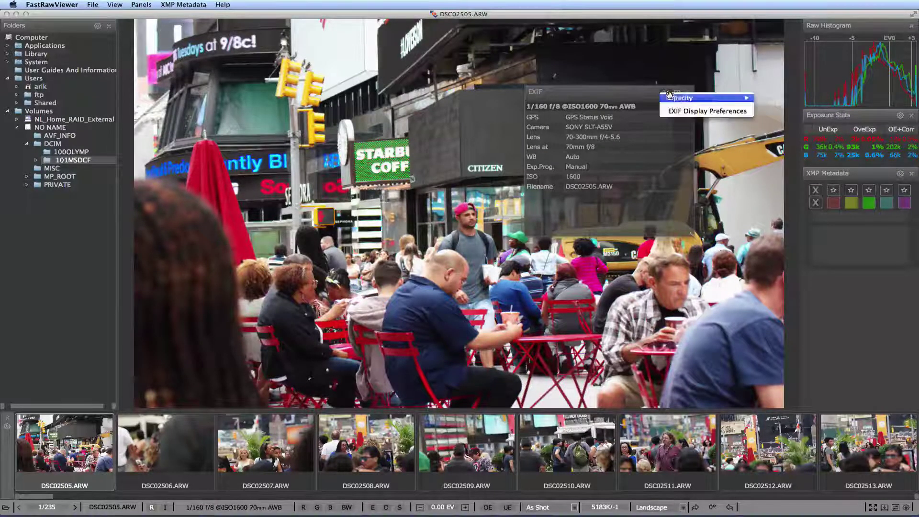
{"action": "mouse_move", "coordinate": [709, 97]}
{"action": "left_click", "coordinate": [781, 124]}
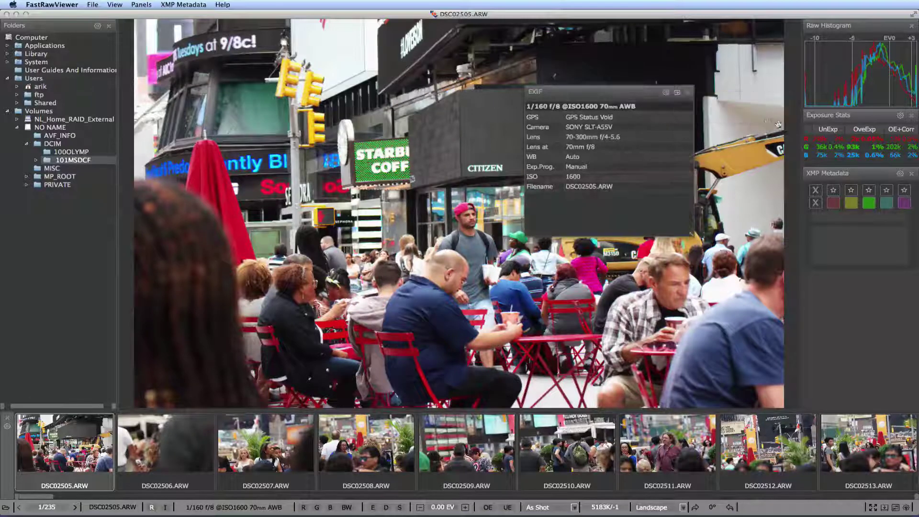
Review the EXIF Display Preferences tag list, accept it, and dock the EXIF panel back.
{"action": "left_click", "coordinate": [666, 93]}
{"action": "left_click", "coordinate": [704, 111]}
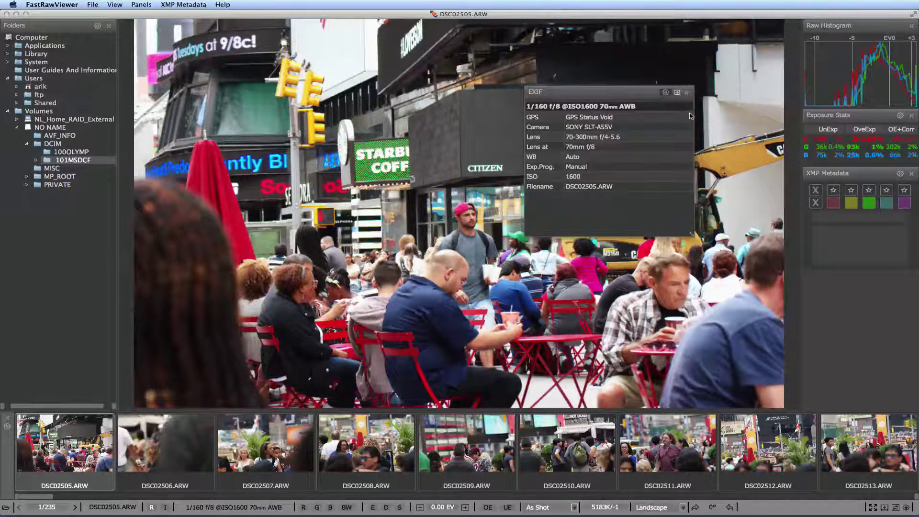
{"action": "scroll", "coordinate": [528, 265], "scroll_direction": "down", "scroll_amount": 5}
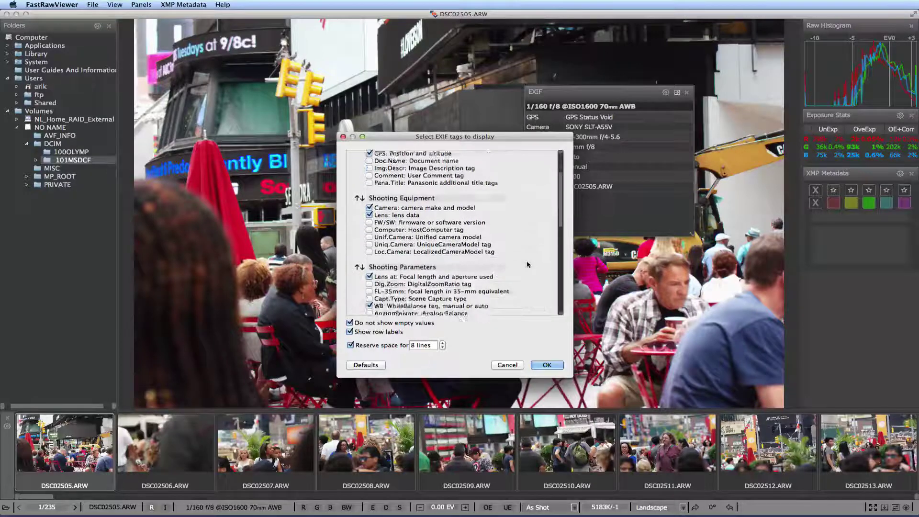
{"action": "scroll", "coordinate": [527, 264], "scroll_direction": "down", "scroll_amount": 10}
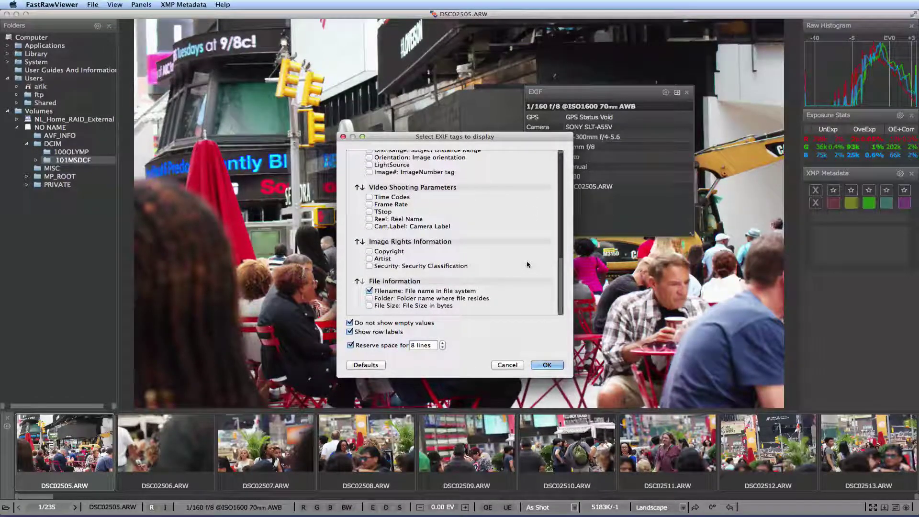
{"action": "scroll", "coordinate": [527, 265], "scroll_direction": "up", "scroll_amount": 5}
{"action": "scroll", "coordinate": [528, 264], "scroll_direction": "up", "scroll_amount": 8}
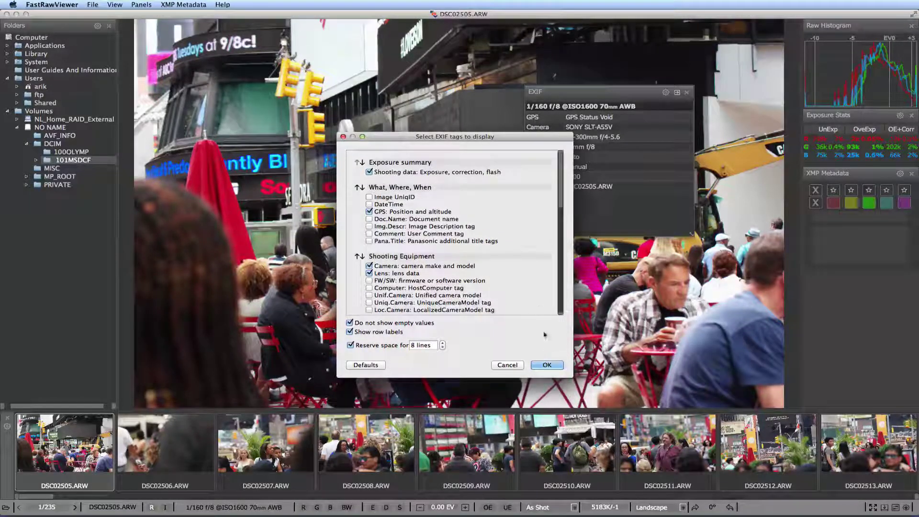
{"action": "left_click", "coordinate": [548, 365]}
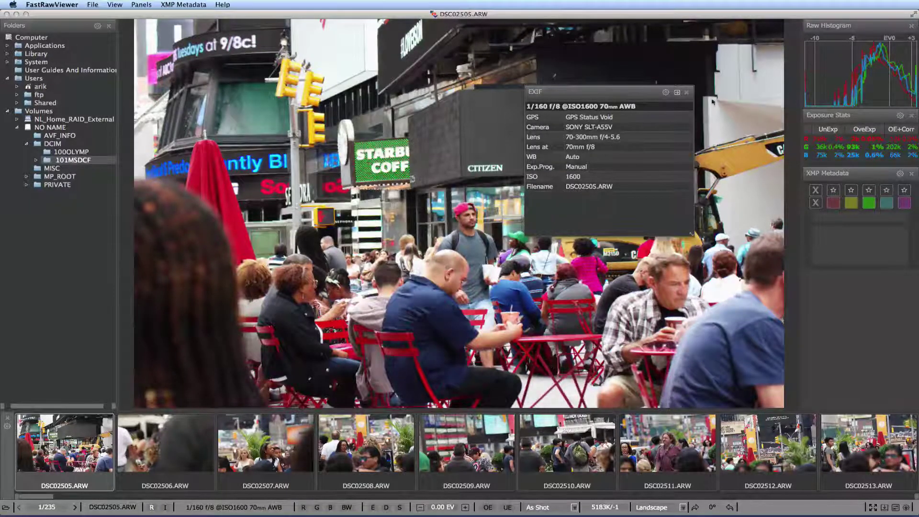
{"action": "left_click", "coordinate": [677, 92]}
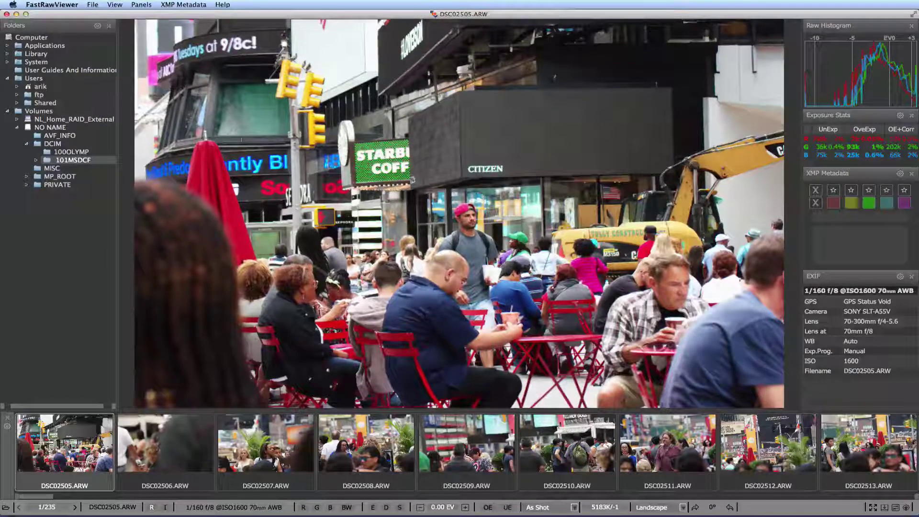
{"action": "left_click", "coordinate": [142, 5]}
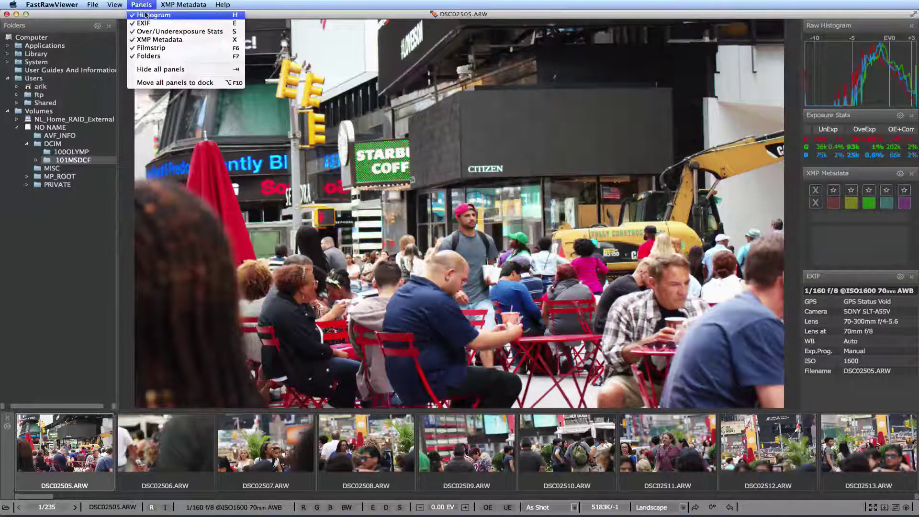
{"action": "left_click", "coordinate": [145, 15]}
{"action": "left_click", "coordinate": [143, 5]}
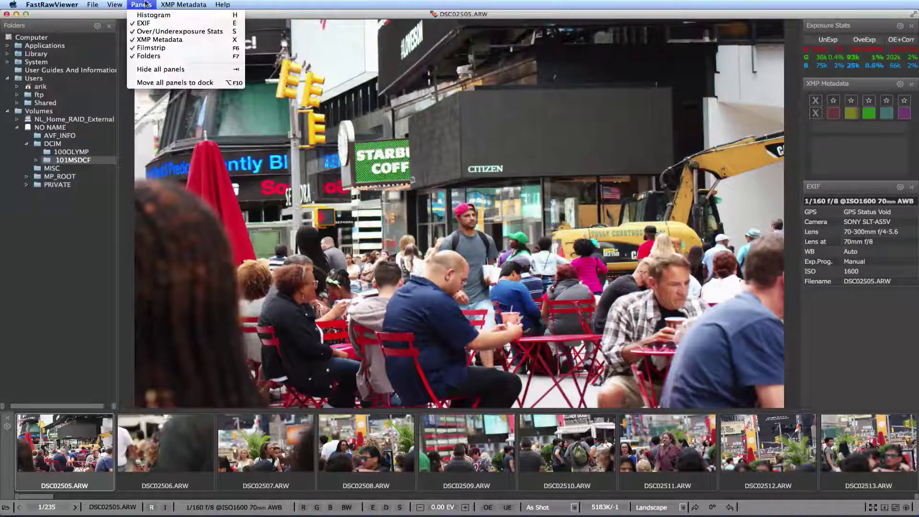
{"action": "left_click", "coordinate": [145, 15]}
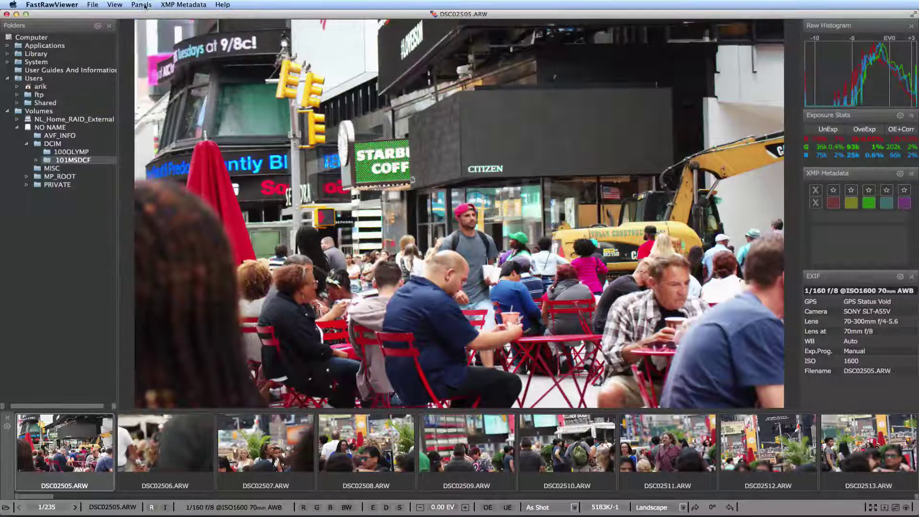
{"action": "left_click", "coordinate": [143, 5]}
{"action": "left_click", "coordinate": [148, 70]}
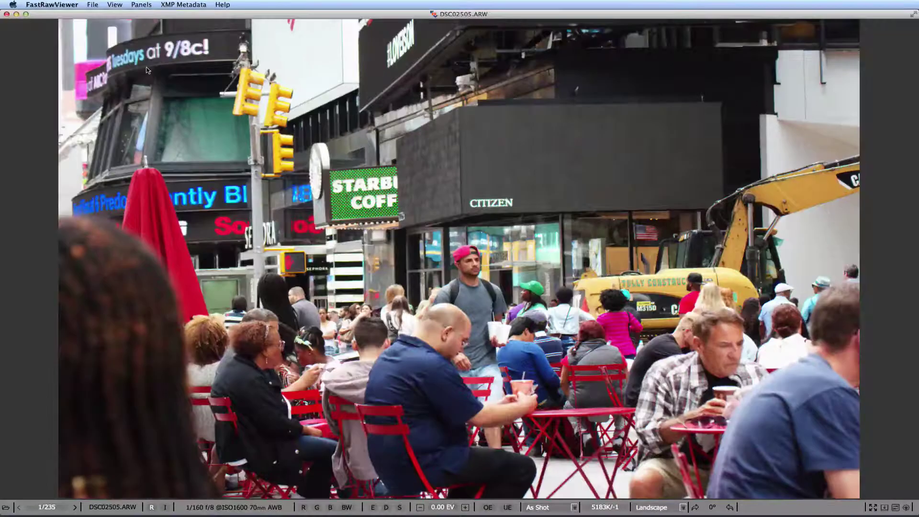
{"action": "left_click", "coordinate": [143, 5]}
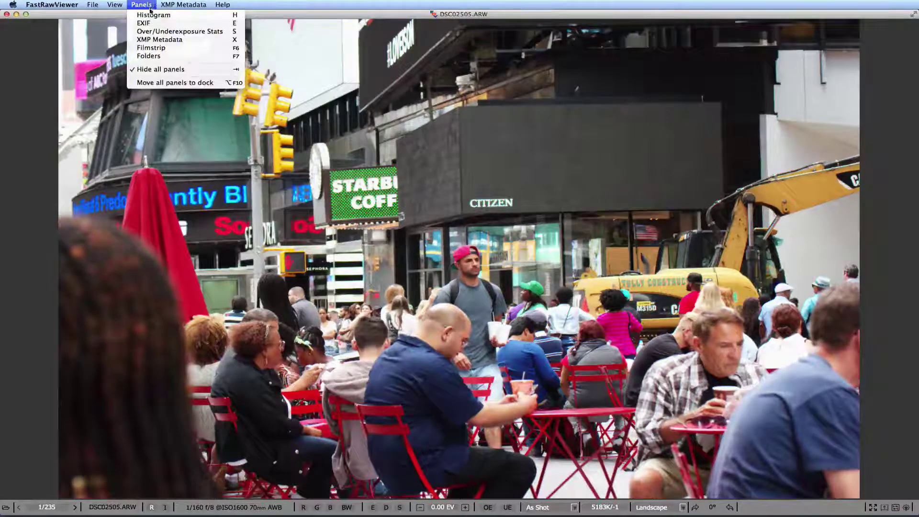
{"action": "left_click", "coordinate": [155, 70]}
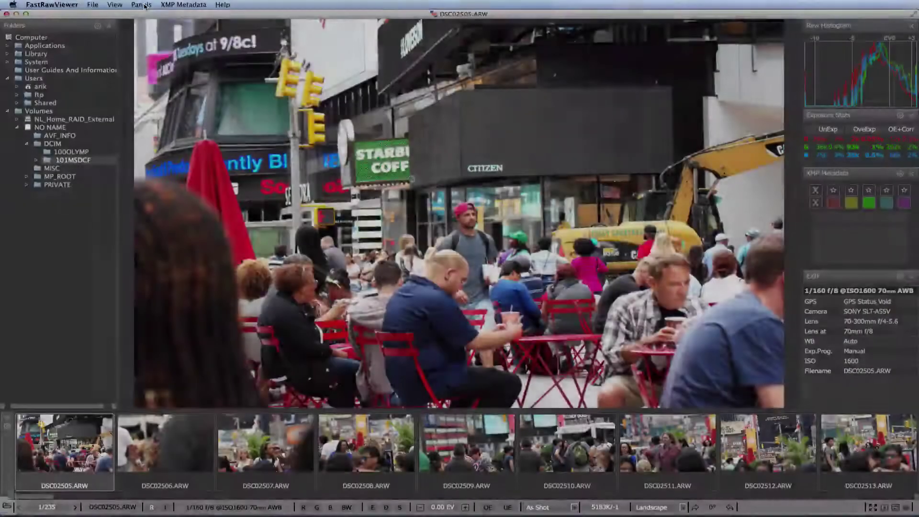
{"action": "left_click", "coordinate": [5, 506]}
{"action": "scroll", "coordinate": [529, 183], "scroll_direction": "down", "scroll_amount": 15}
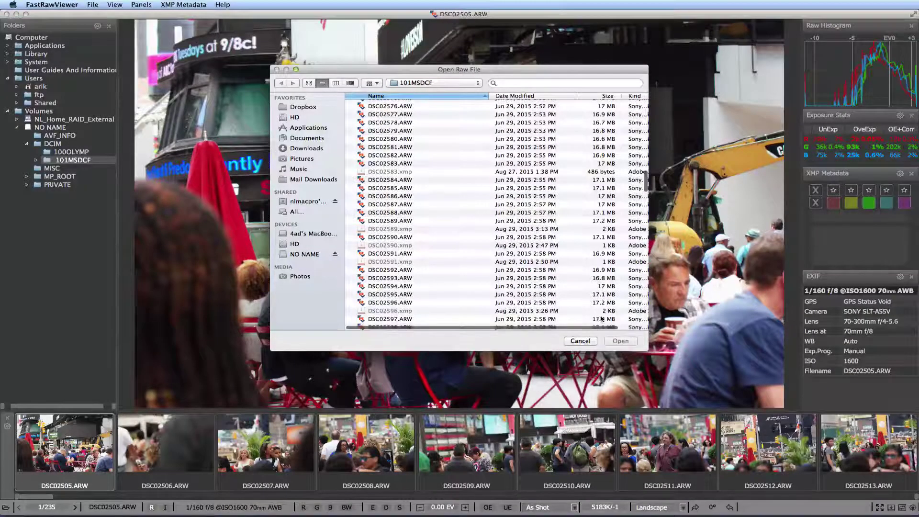
{"action": "left_click", "coordinate": [580, 341]}
{"action": "left_click", "coordinate": [52, 509]}
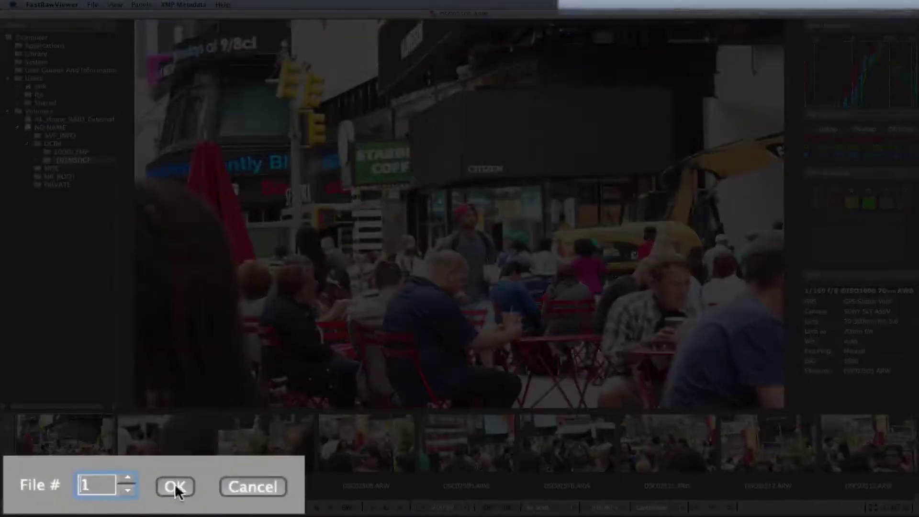
{"action": "left_click", "coordinate": [174, 486]}
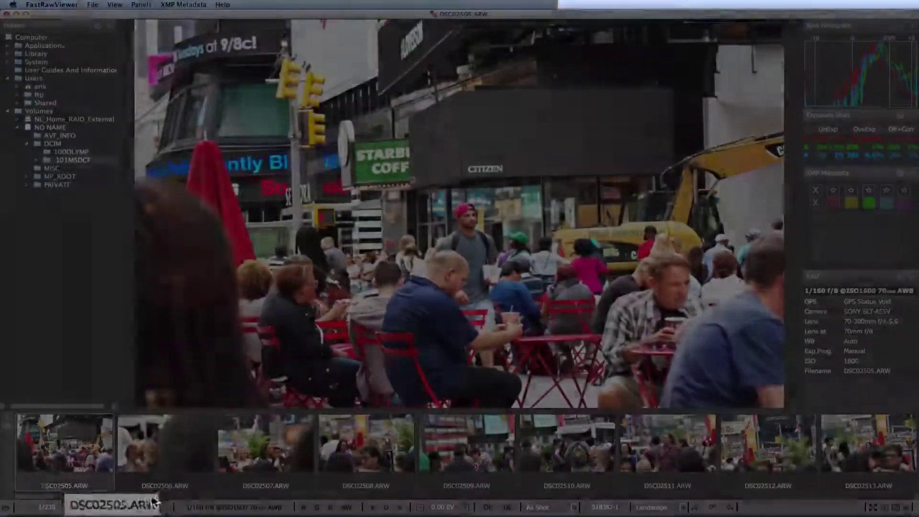
{"action": "left_click", "coordinate": [168, 508]}
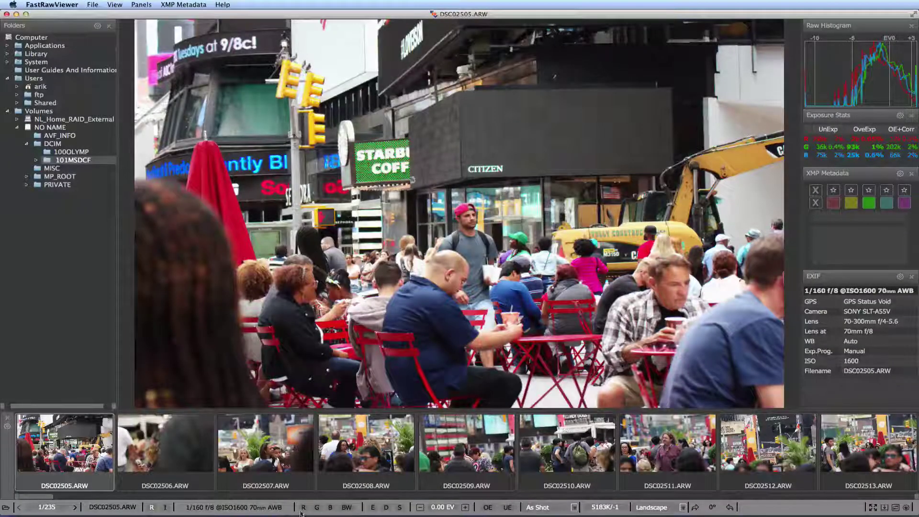
Preview the red, green and blue channels one by one, then return to full colour.
{"action": "left_click", "coordinate": [303, 508]}
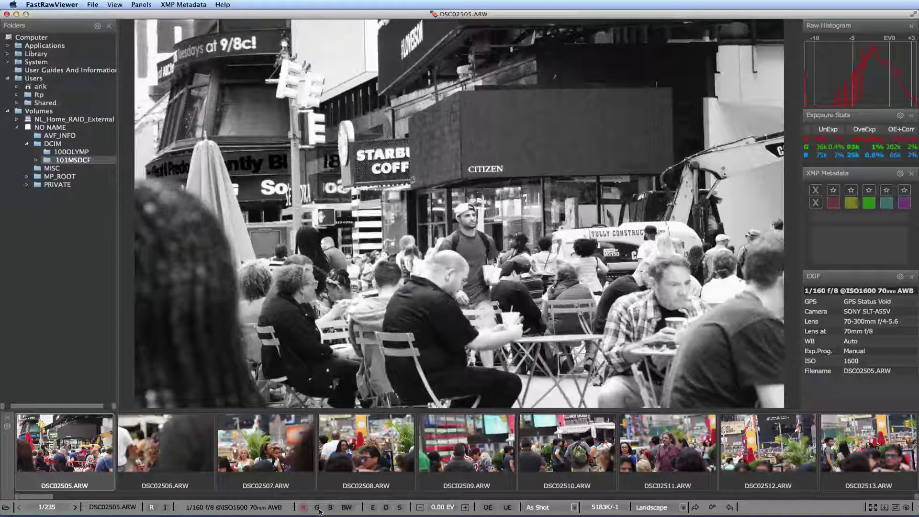
{"action": "left_click", "coordinate": [317, 509]}
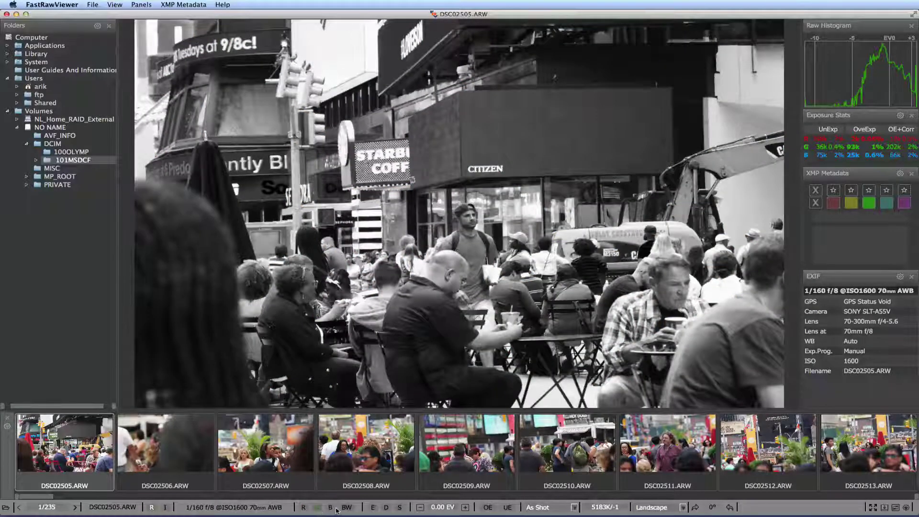
{"action": "left_click", "coordinate": [335, 510]}
{"action": "left_click", "coordinate": [347, 508]}
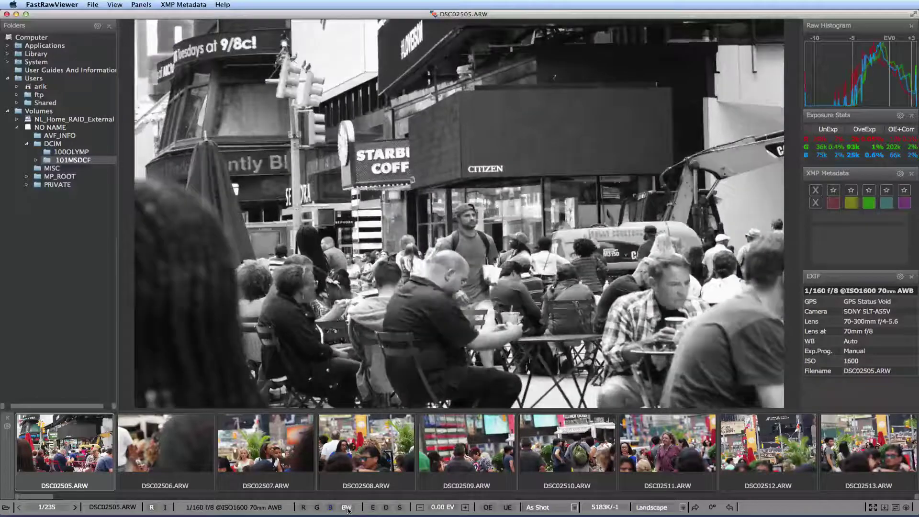
{"action": "left_click", "coordinate": [347, 508]}
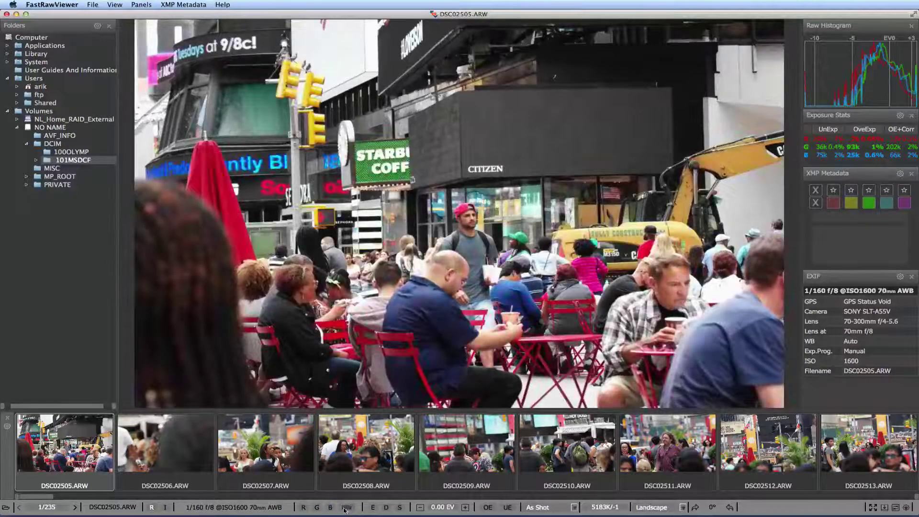
Toggle the edge-highlight overlay in red and the shadow-boost view.
{"action": "left_click", "coordinate": [372, 508]}
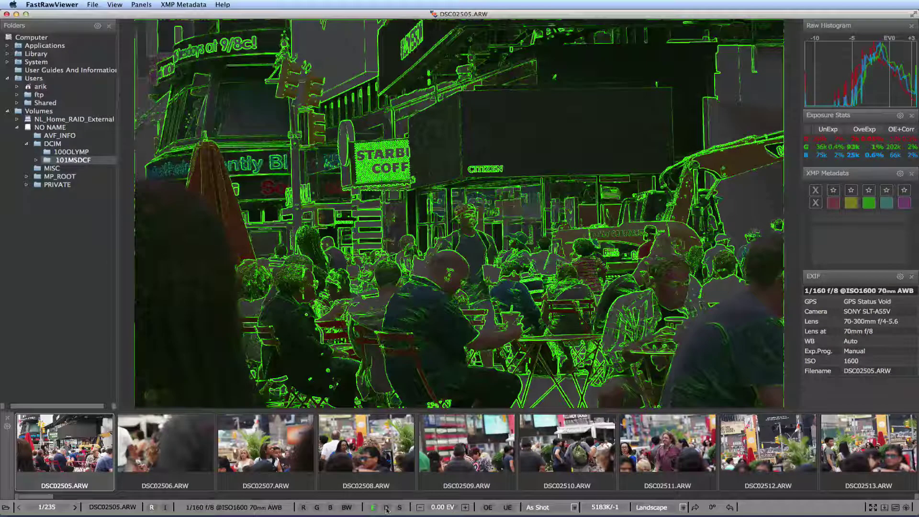
{"action": "left_click", "coordinate": [386, 508]}
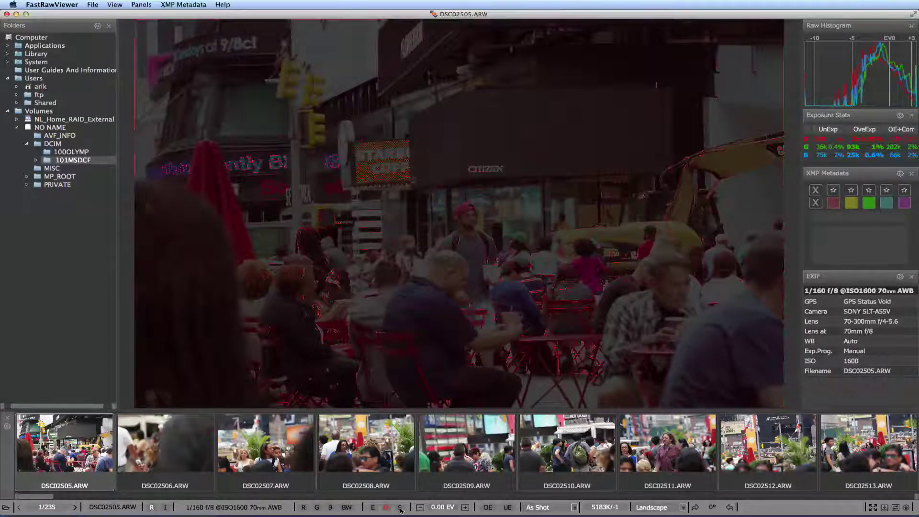
{"action": "left_click", "coordinate": [399, 508]}
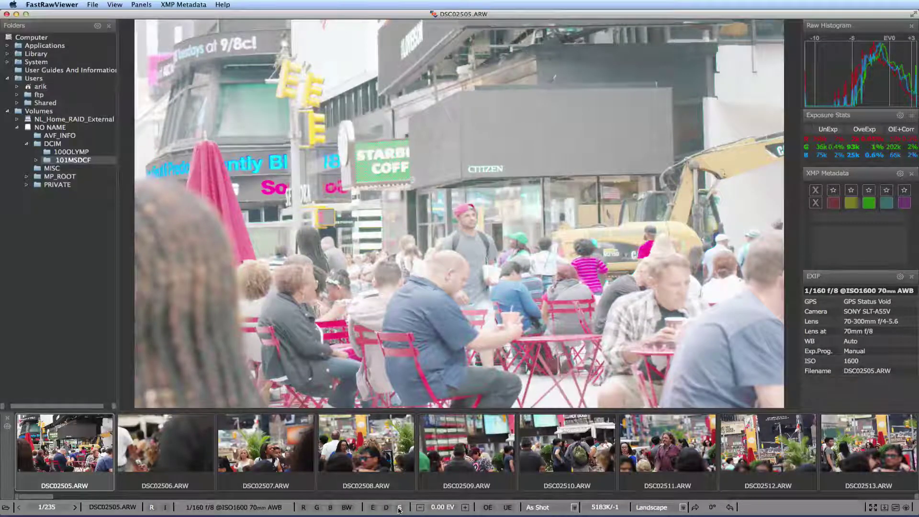
Turn off shadow boost, preview exposure at +0.67 and -0.67 EV, then return to 0.00 EV.
{"action": "left_click", "coordinate": [400, 508]}
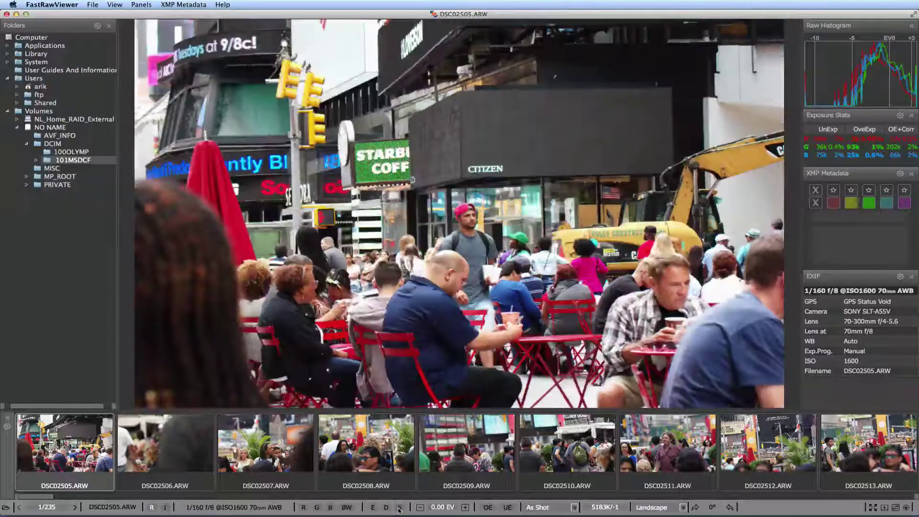
{"action": "left_click", "coordinate": [464, 508]}
{"action": "left_click", "coordinate": [464, 508]}
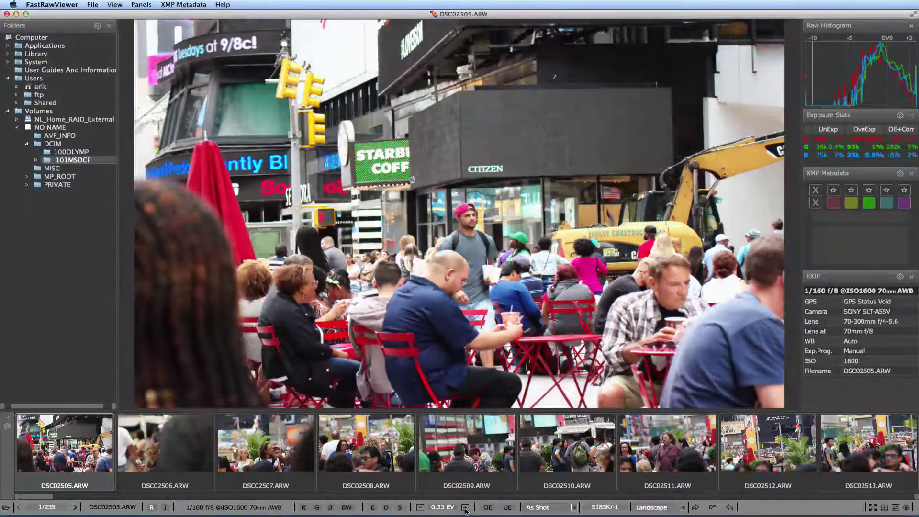
{"action": "left_click", "coordinate": [421, 508]}
{"action": "left_click", "coordinate": [421, 508]}
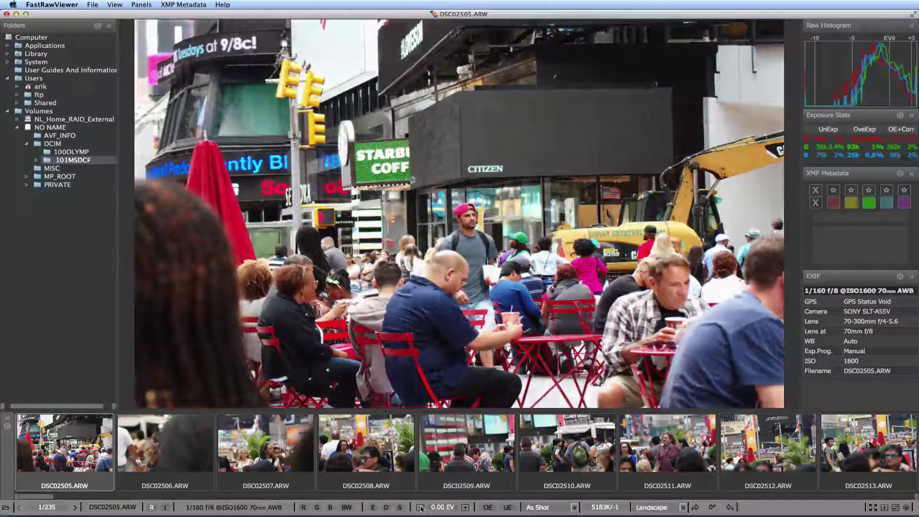
{"action": "left_click", "coordinate": [421, 508]}
{"action": "left_click", "coordinate": [420, 508]}
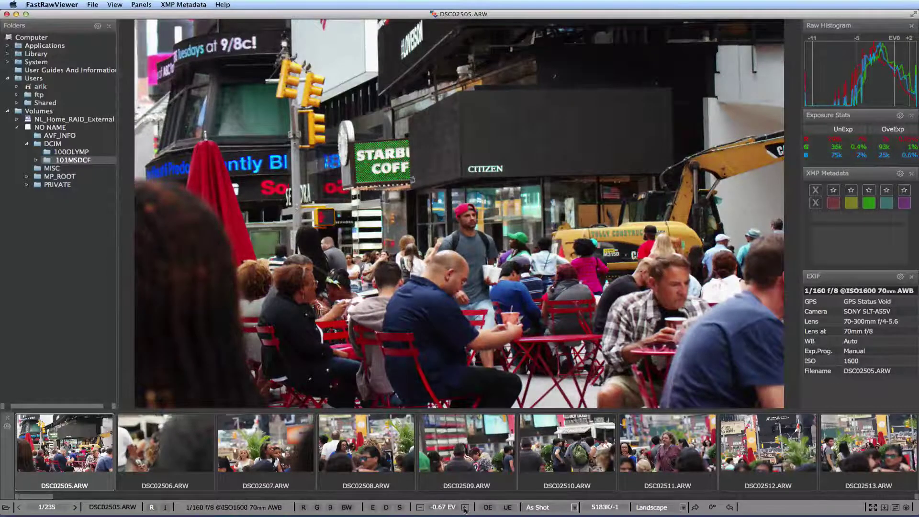
{"action": "left_click", "coordinate": [465, 508]}
{"action": "left_click", "coordinate": [465, 508]}
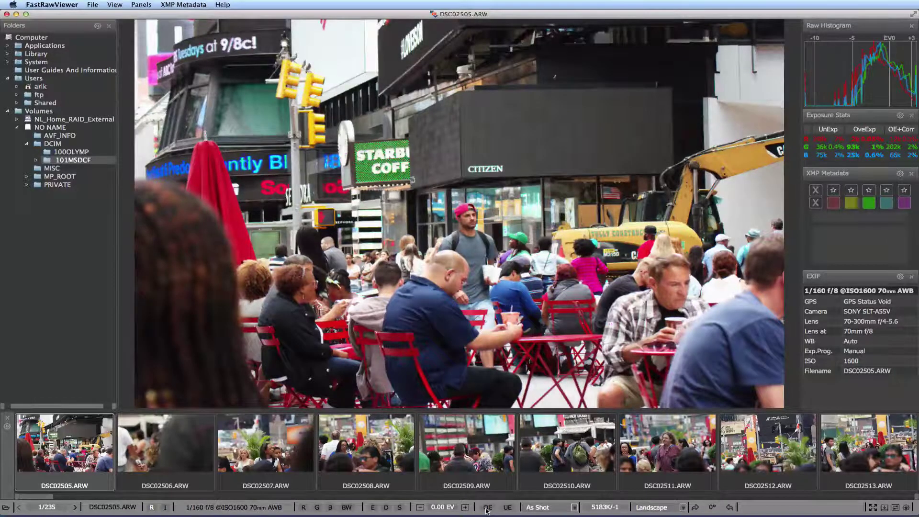
Toggle the overexposure and underexposure warnings on and back off.
{"action": "left_click", "coordinate": [488, 508]}
{"action": "left_click", "coordinate": [488, 508]}
{"action": "left_click", "coordinate": [511, 508]}
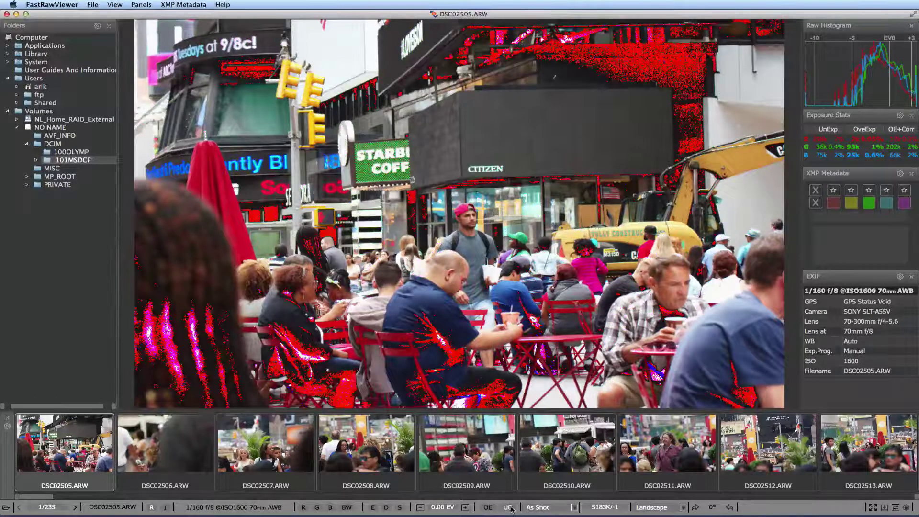
{"action": "left_click", "coordinate": [511, 509]}
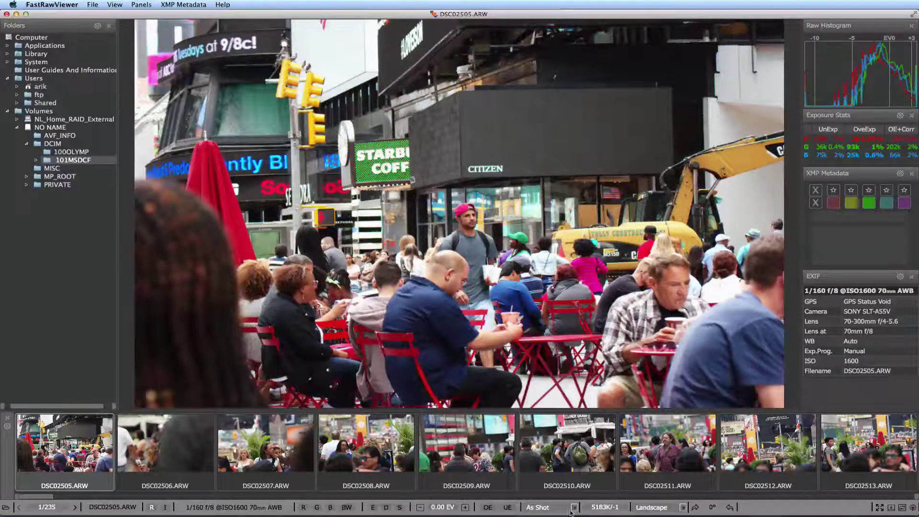
Try the Daylight, Auto, Tungsten, Cloudy and Shade white balance presets, then restore As Shot.
{"action": "left_click", "coordinate": [536, 507]}
{"action": "left_click", "coordinate": [527, 370]}
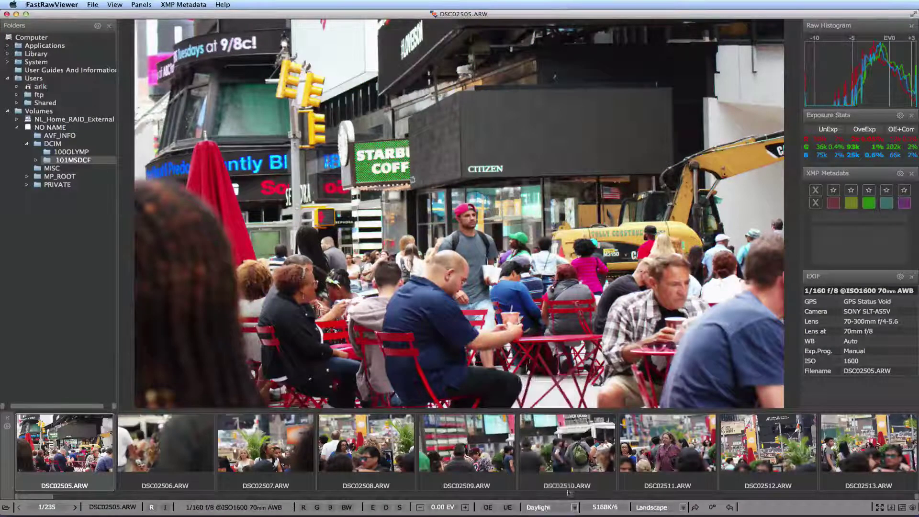
{"action": "left_click", "coordinate": [563, 506]}
{"action": "left_click", "coordinate": [541, 388]}
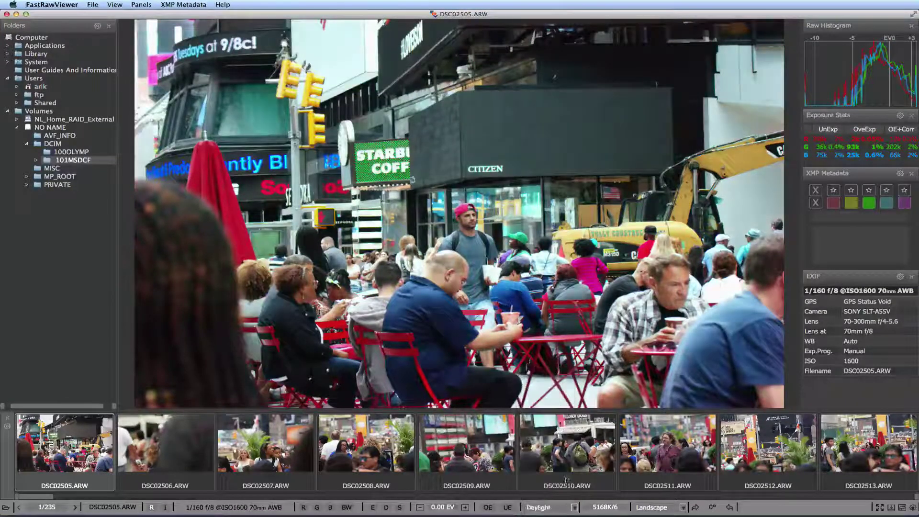
{"action": "left_click", "coordinate": [561, 509]}
{"action": "left_click", "coordinate": [536, 477]}
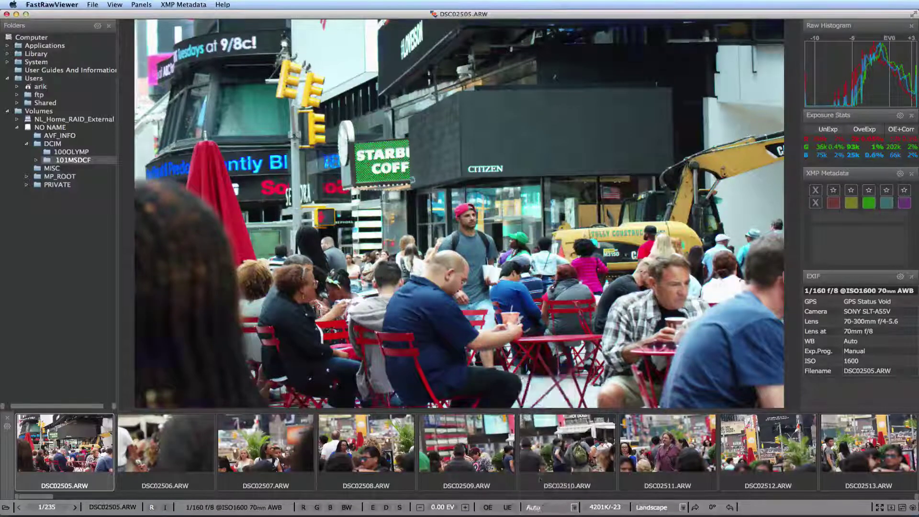
{"action": "left_click", "coordinate": [548, 506]}
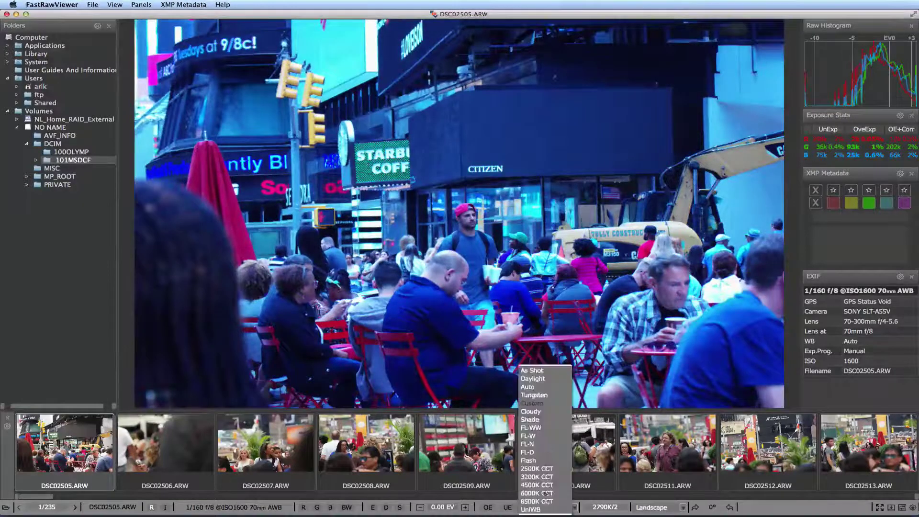
{"action": "left_click", "coordinate": [531, 412]}
{"action": "left_click", "coordinate": [541, 509]}
{"action": "left_click", "coordinate": [536, 421]}
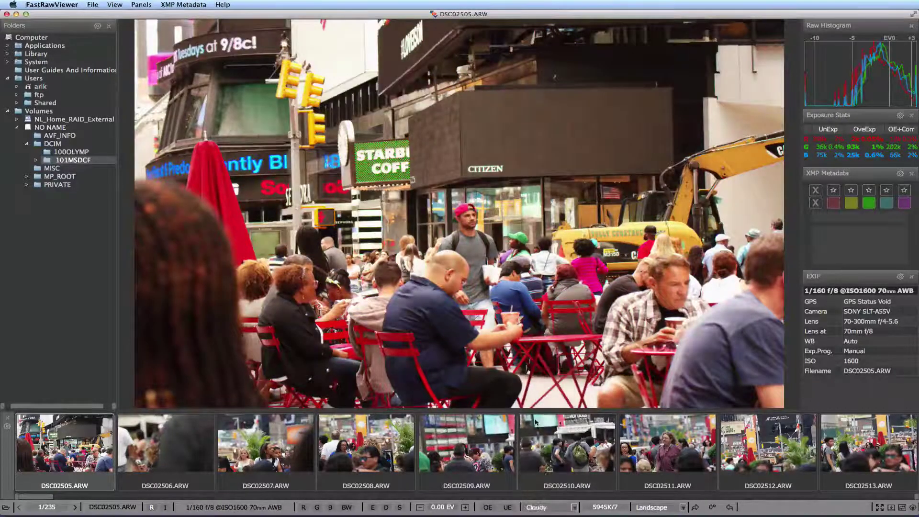
{"action": "left_click", "coordinate": [572, 509]}
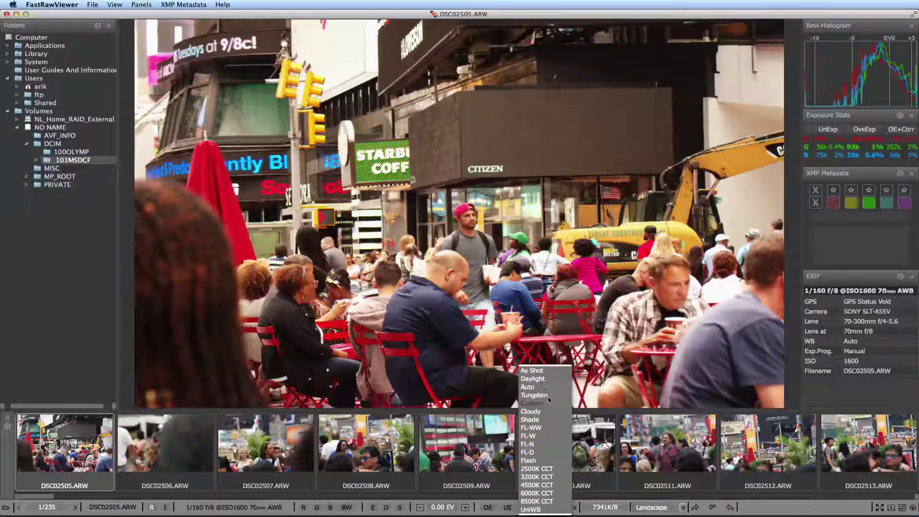
{"action": "left_click", "coordinate": [537, 371]}
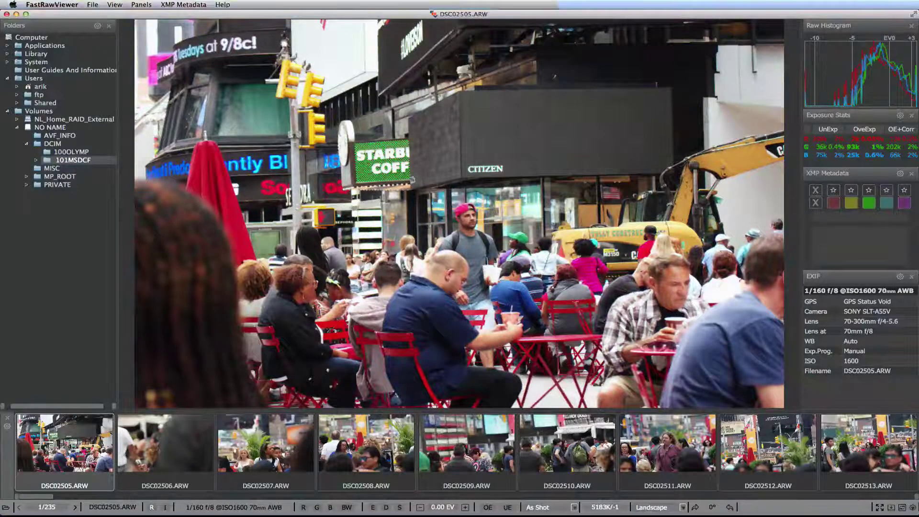
Sample custom white balance from the man's shirt and woman's jacket, revert to As Shot, and show Temperature/Tint.
{"action": "left_click", "coordinate": [574, 295], "text": "alt"}
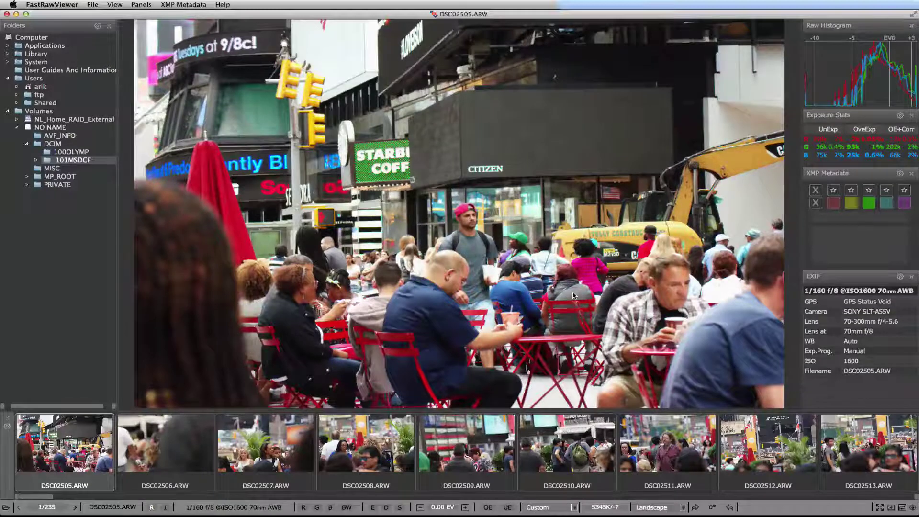
{"action": "left_click", "coordinate": [487, 223], "text": "alt"}
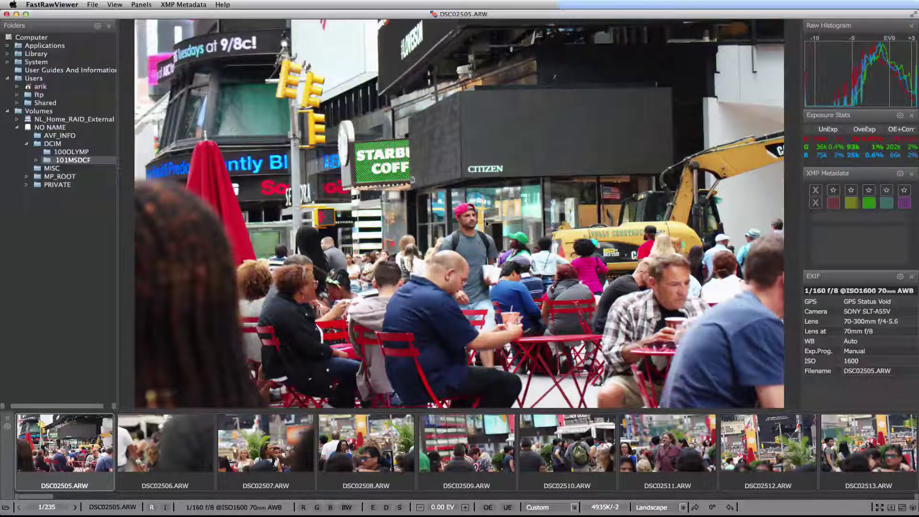
{"action": "left_click", "coordinate": [471, 248], "text": "alt"}
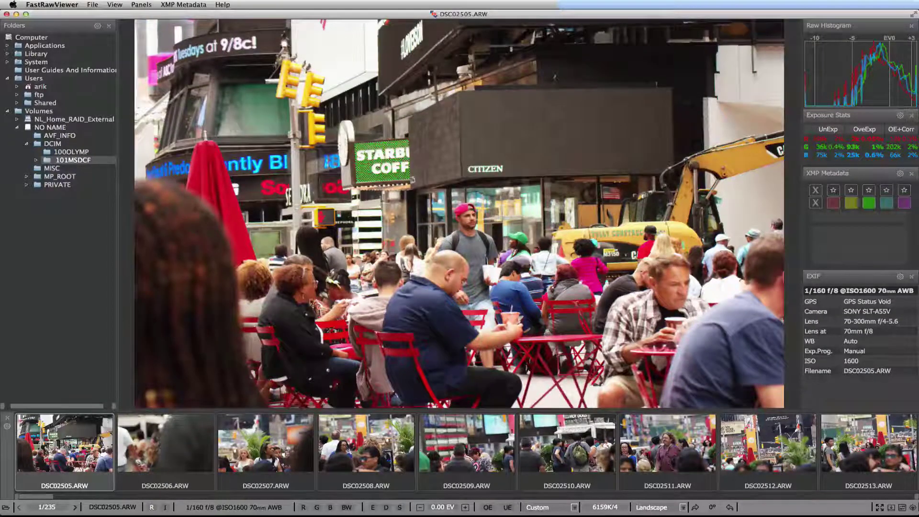
{"action": "left_click", "coordinate": [285, 309], "text": "alt"}
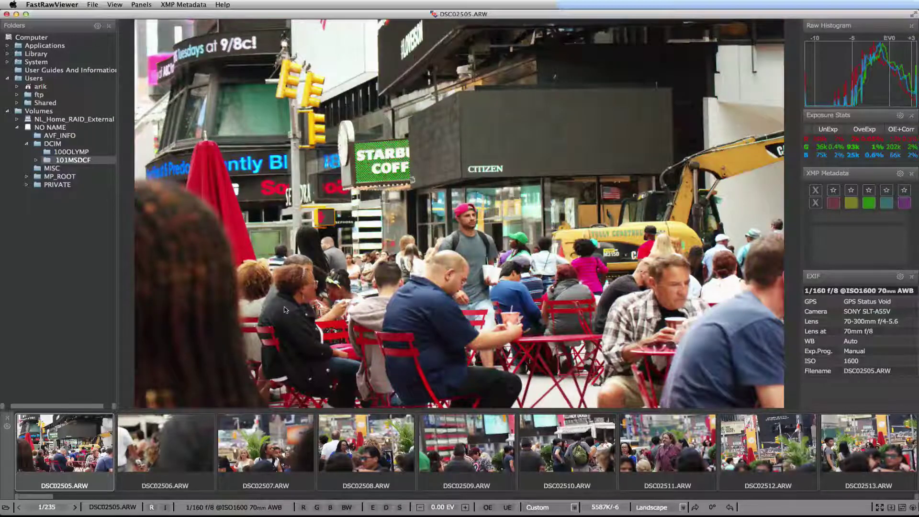
{"action": "left_click", "coordinate": [545, 507]}
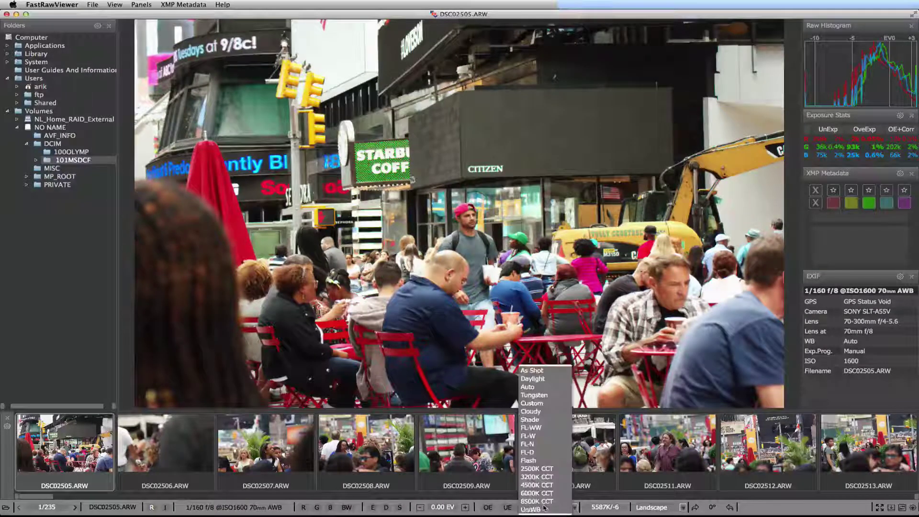
{"action": "left_click", "coordinate": [537, 372]}
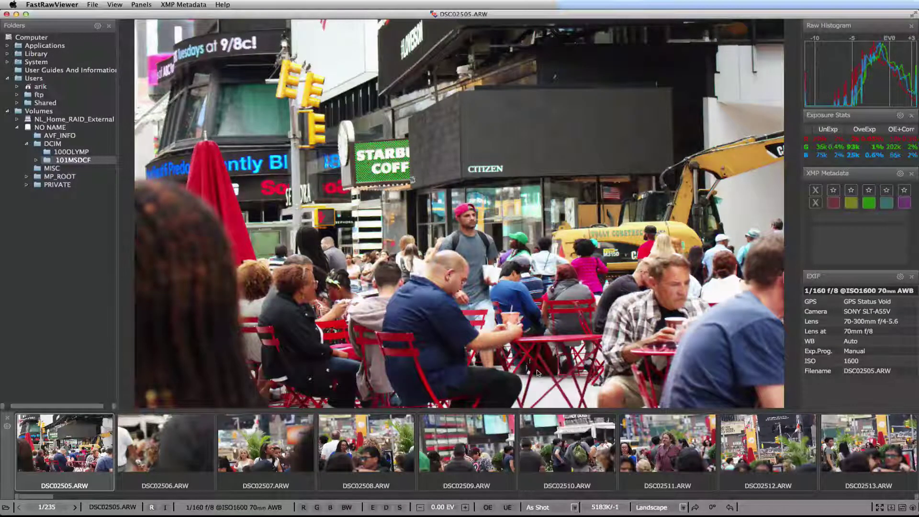
{"action": "left_click", "coordinate": [613, 507]}
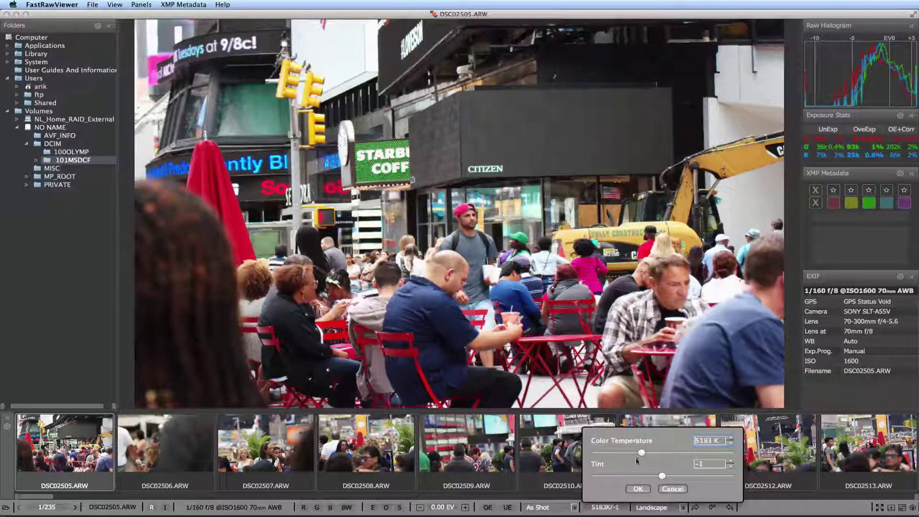
Trial a cooler colour temperature and an extreme tint, then cancel to keep As Shot.
{"action": "scroll", "coordinate": [642, 454], "scroll_direction": "up", "scroll_amount": 10}
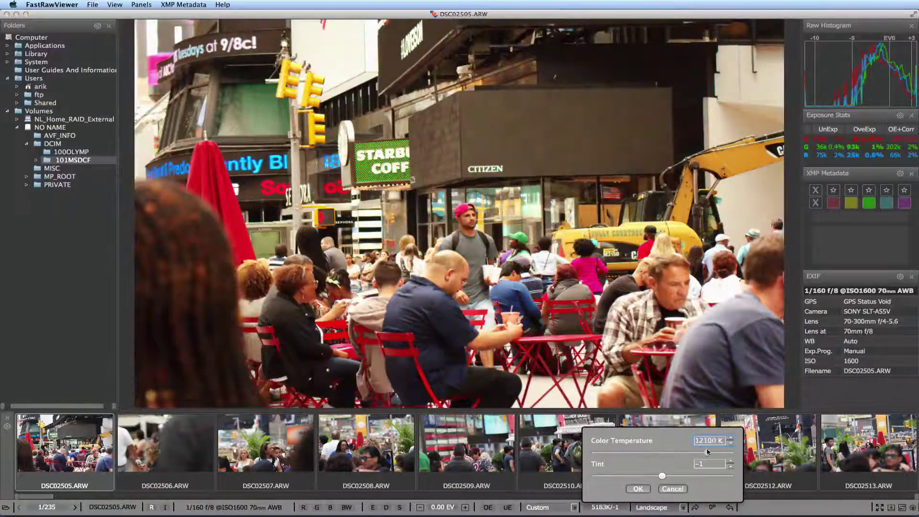
{"action": "left_click", "coordinate": [615, 453]}
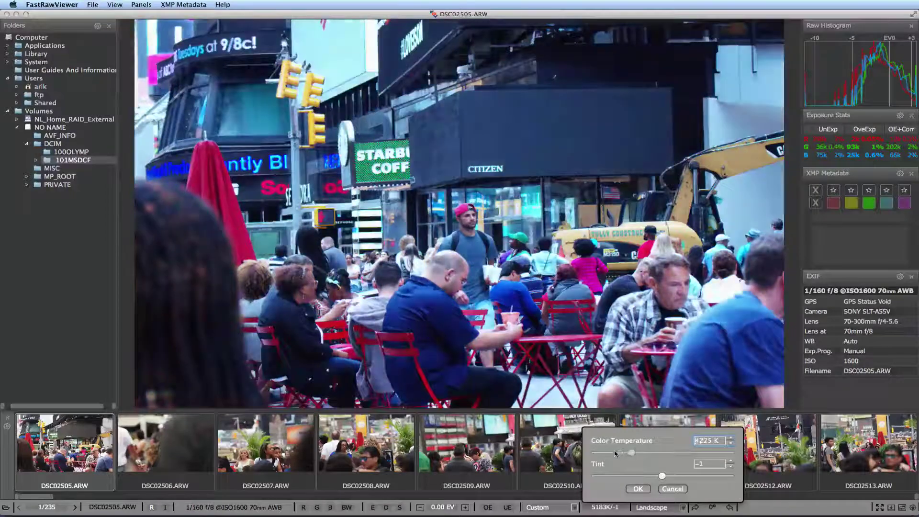
{"action": "left_click_drag", "start_coordinate": [669, 480], "coordinate": [604, 476]}
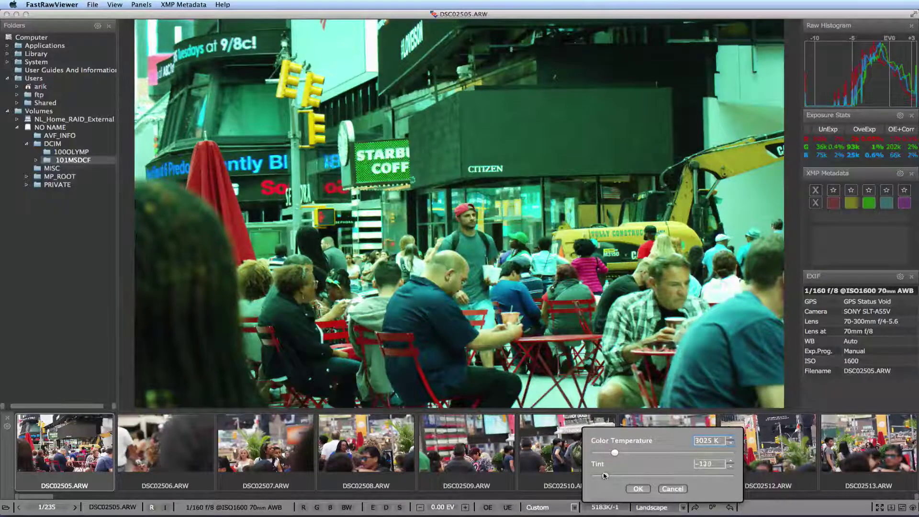
{"action": "left_click", "coordinate": [672, 489]}
Review the White Balance display mode in Preferences, leave it unchanged, and close with OK.
{"action": "left_click", "coordinate": [53, 4]}
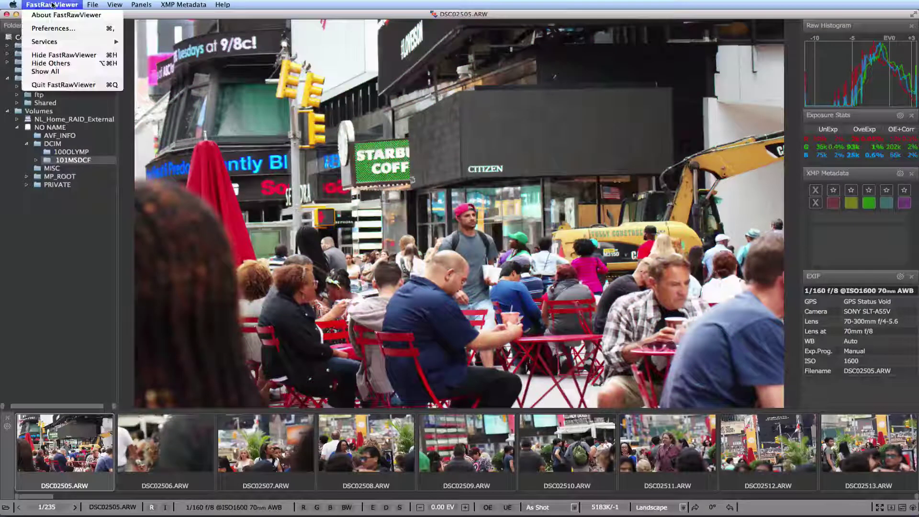
{"action": "left_click", "coordinate": [53, 28]}
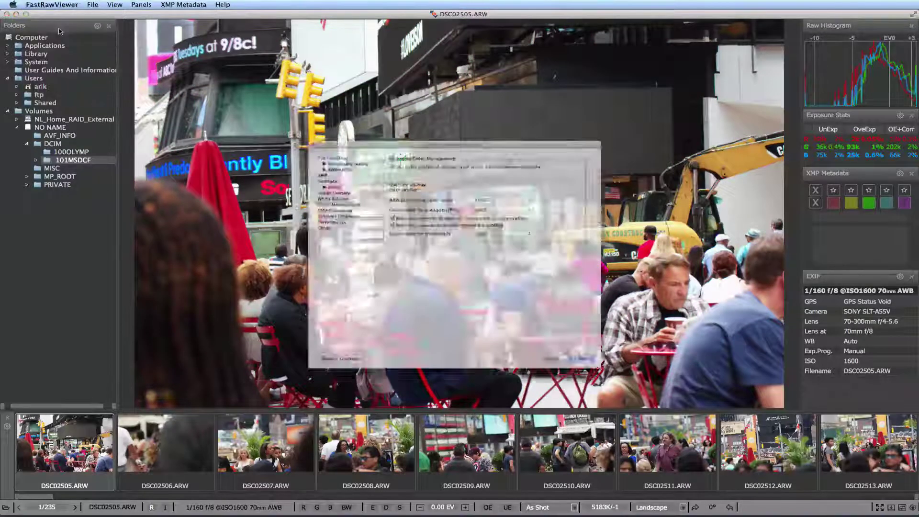
{"action": "left_click", "coordinate": [289, 181]}
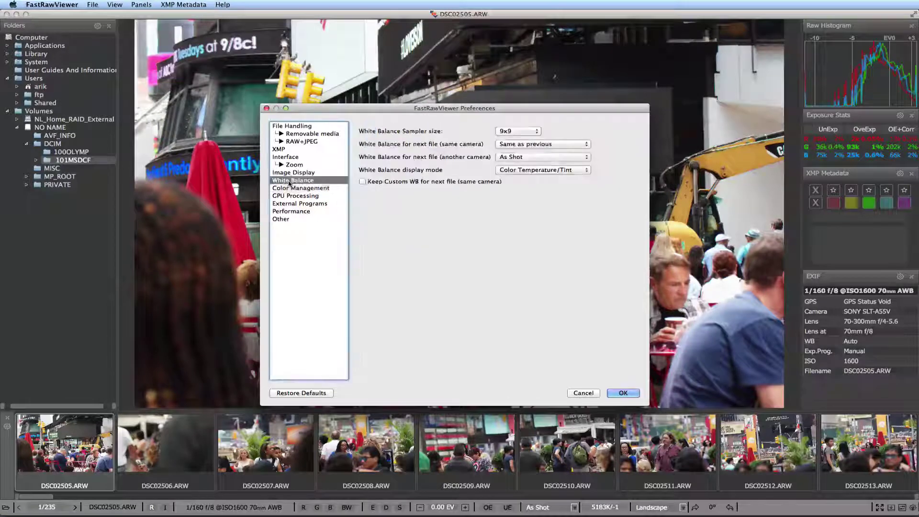
{"action": "left_click", "coordinate": [558, 171]}
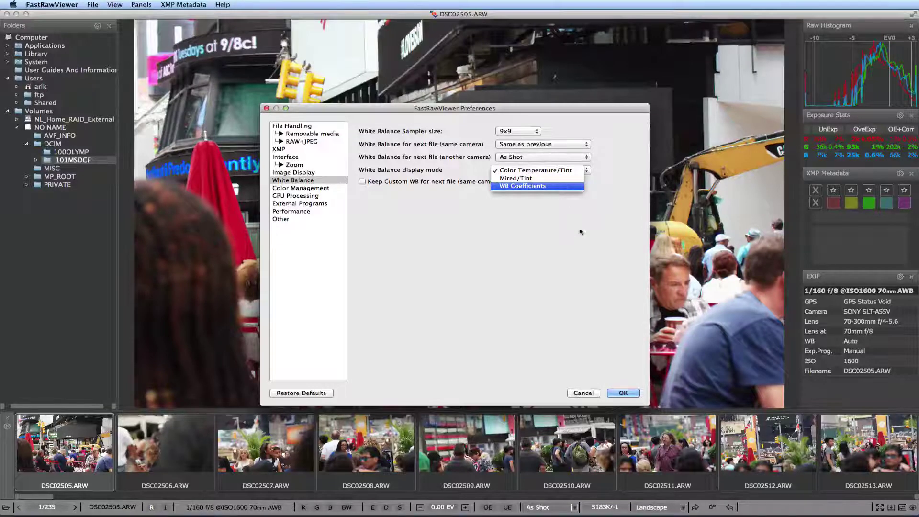
{"action": "left_click", "coordinate": [580, 232]}
{"action": "left_click", "coordinate": [623, 393]}
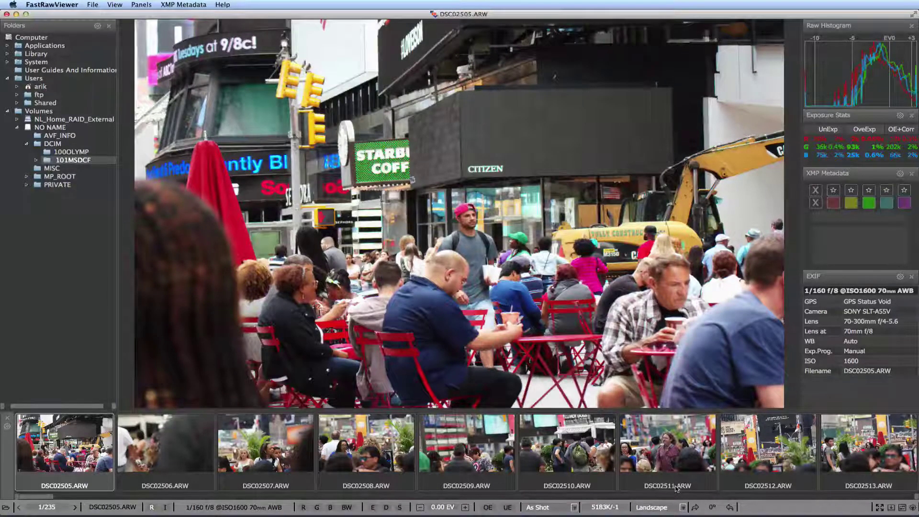
Preview the photo with the sRGB, Gamma 1.8, Gamma 2.2 and L* tone curves.
{"action": "left_click", "coordinate": [682, 508]}
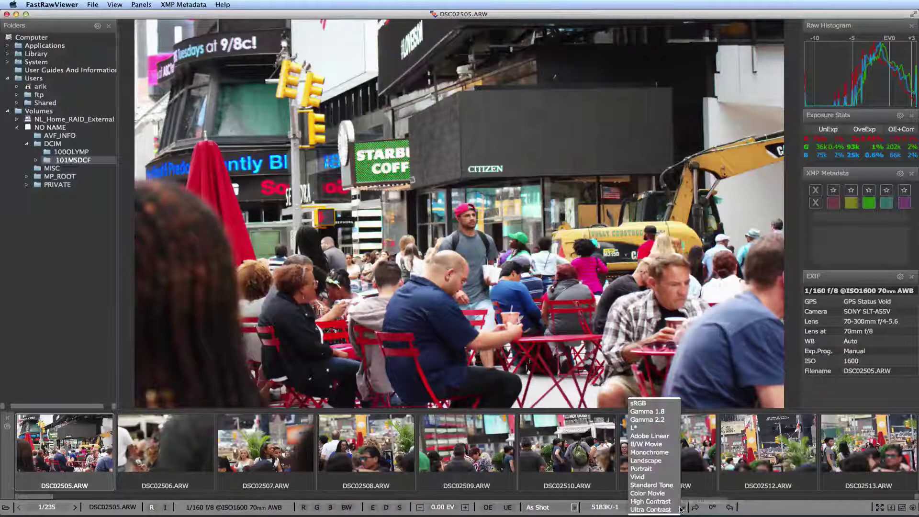
{"action": "left_click", "coordinate": [639, 410]}
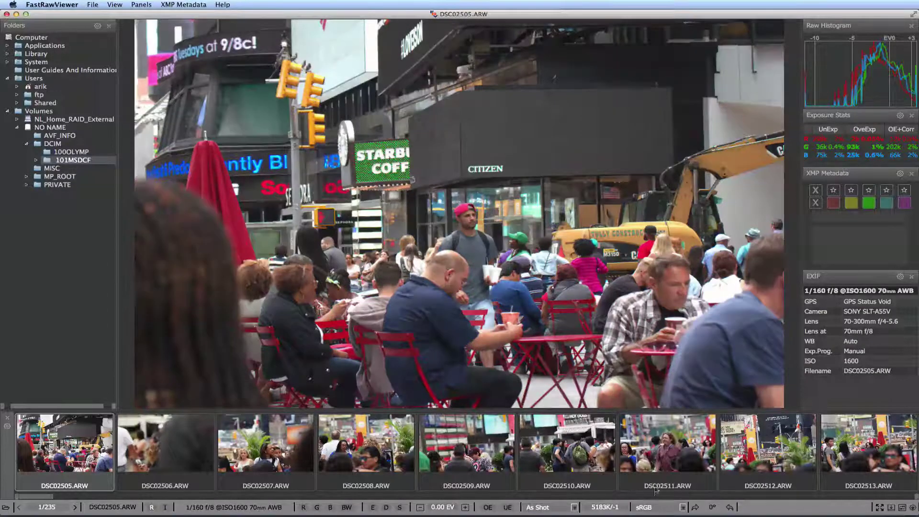
{"action": "left_click", "coordinate": [655, 507]}
{"action": "left_click", "coordinate": [639, 412]}
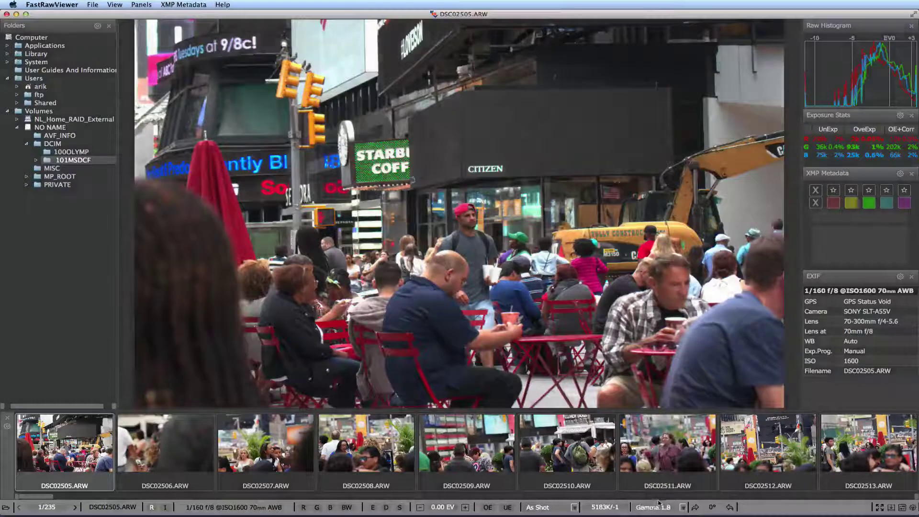
{"action": "left_click", "coordinate": [657, 506]}
{"action": "left_click", "coordinate": [649, 421]}
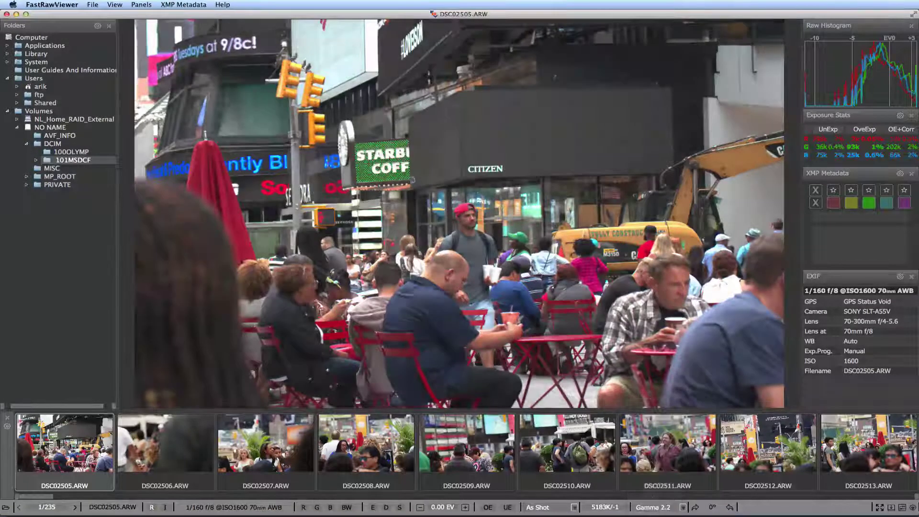
{"action": "left_click", "coordinate": [656, 507]}
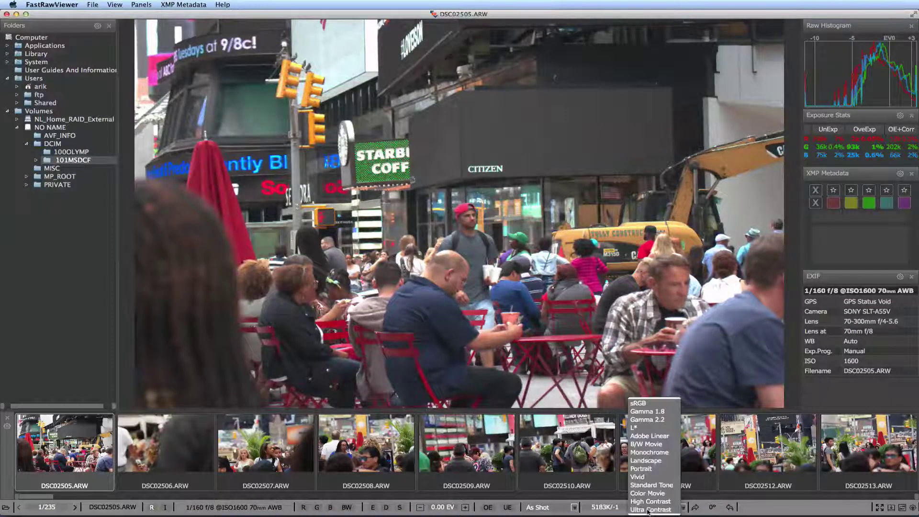
{"action": "left_click", "coordinate": [634, 428]}
Switch back to the Landscape tone curve and rotate the photo 90° and back upright.
{"action": "left_click", "coordinate": [659, 508]}
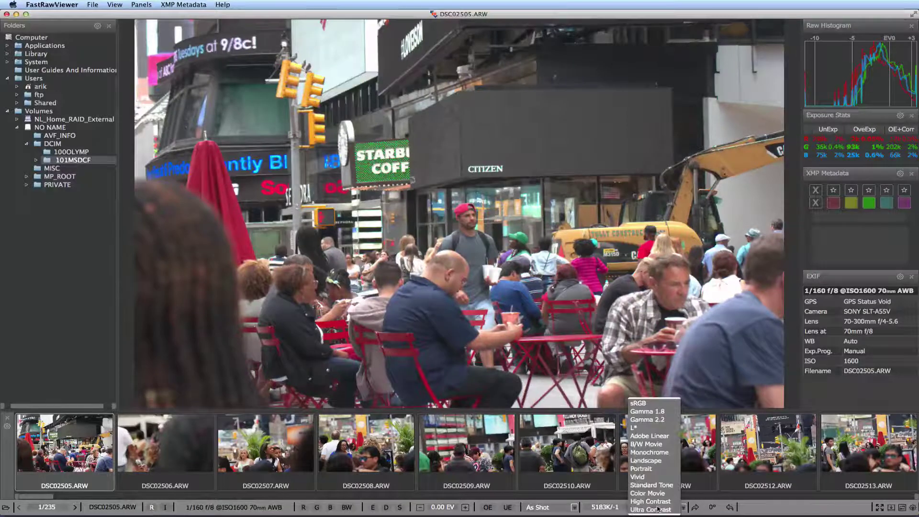
{"action": "left_click", "coordinate": [647, 460]}
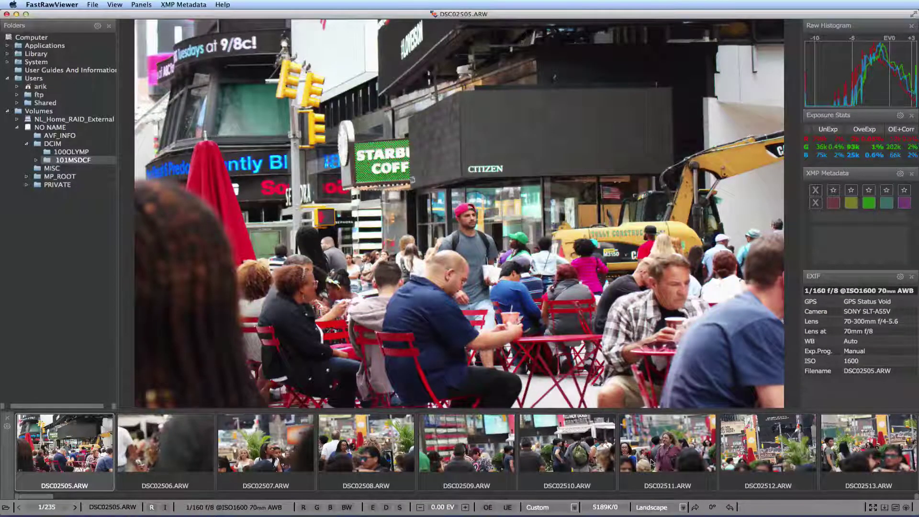
{"action": "left_click", "coordinate": [696, 507]}
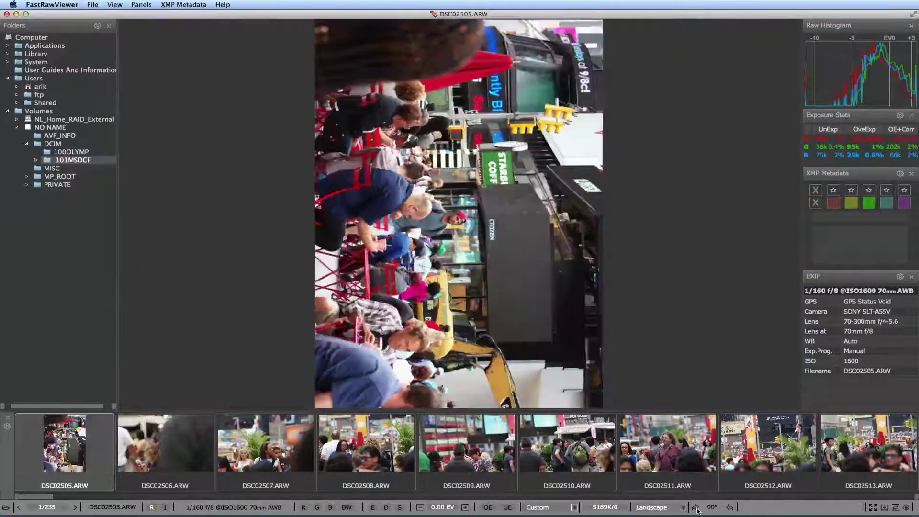
{"action": "left_click", "coordinate": [729, 507]}
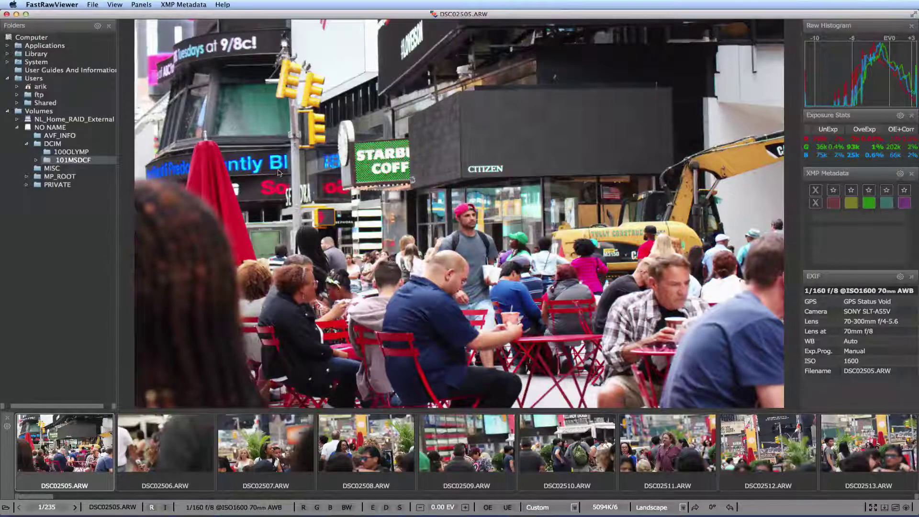
Set same-camera next-file white balance to Same as previous and exposure correction to Keep from prev. file.
{"action": "left_click", "coordinate": [69, 8]}
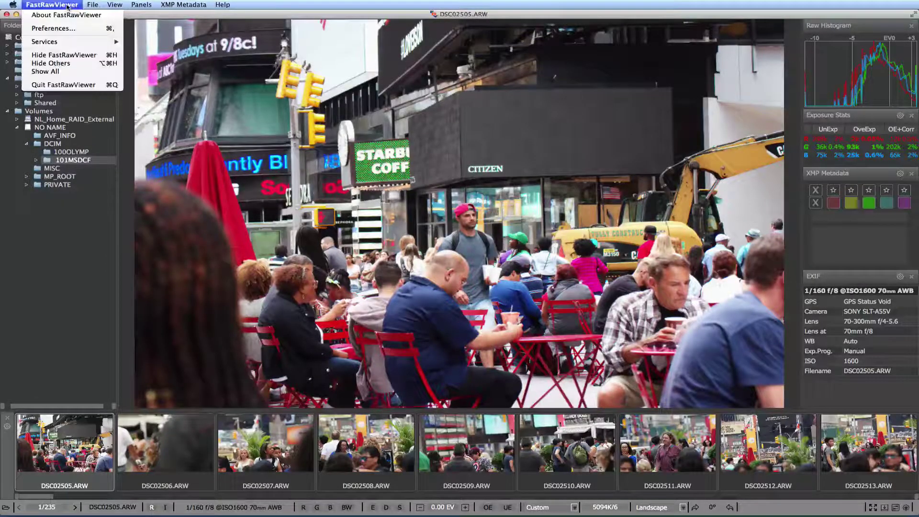
{"action": "left_click", "coordinate": [67, 29]}
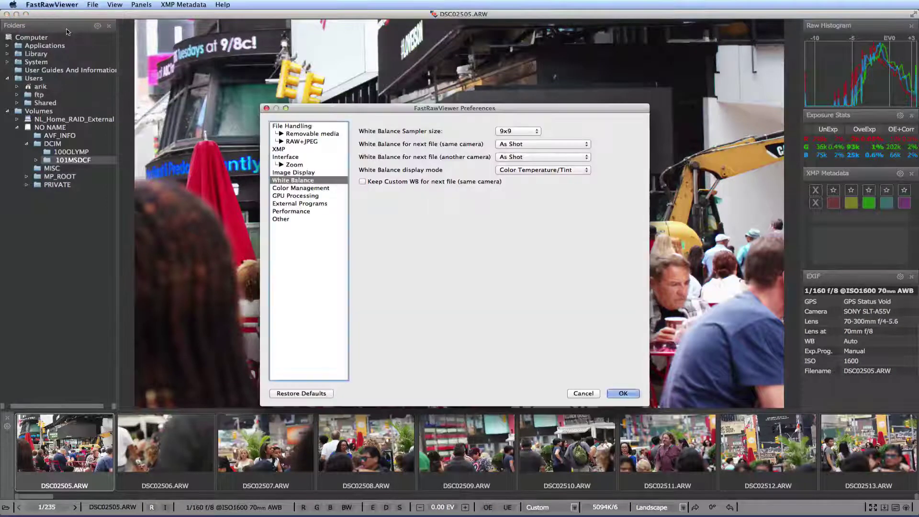
{"action": "left_click", "coordinate": [576, 147]}
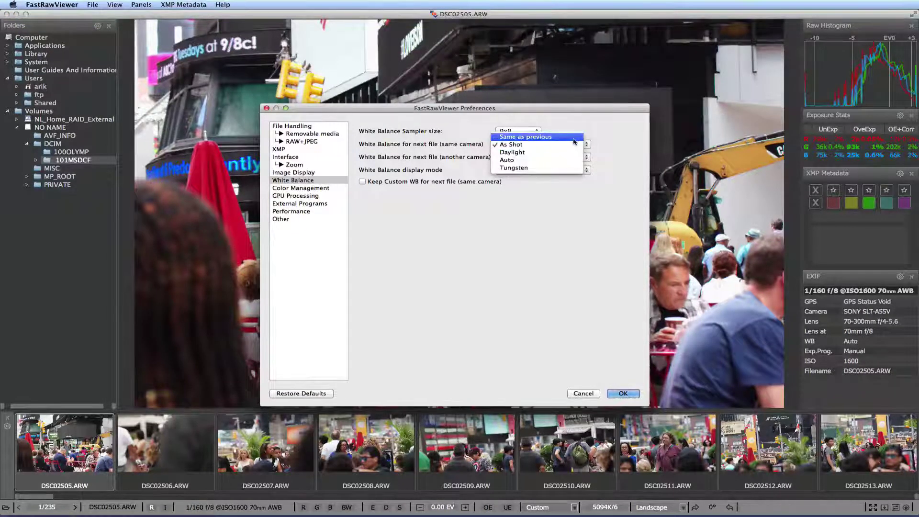
{"action": "left_click", "coordinate": [575, 137]}
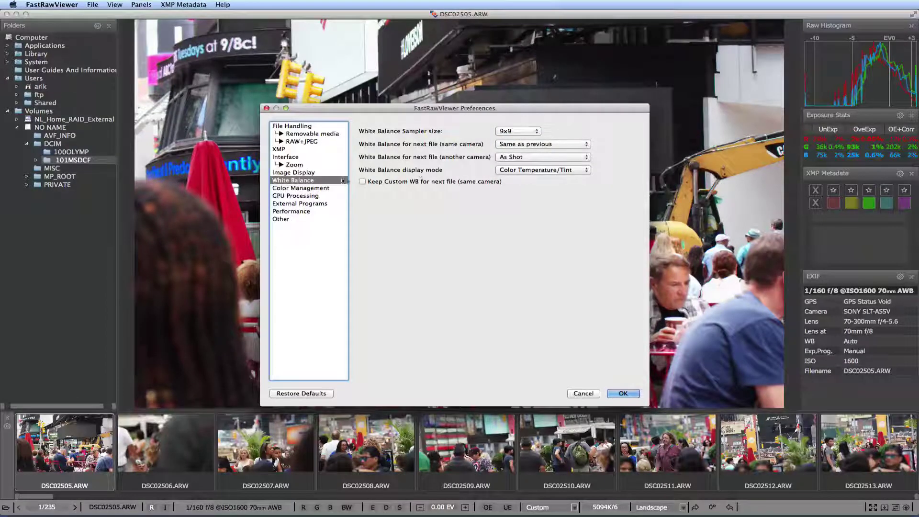
{"action": "left_click", "coordinate": [320, 173]}
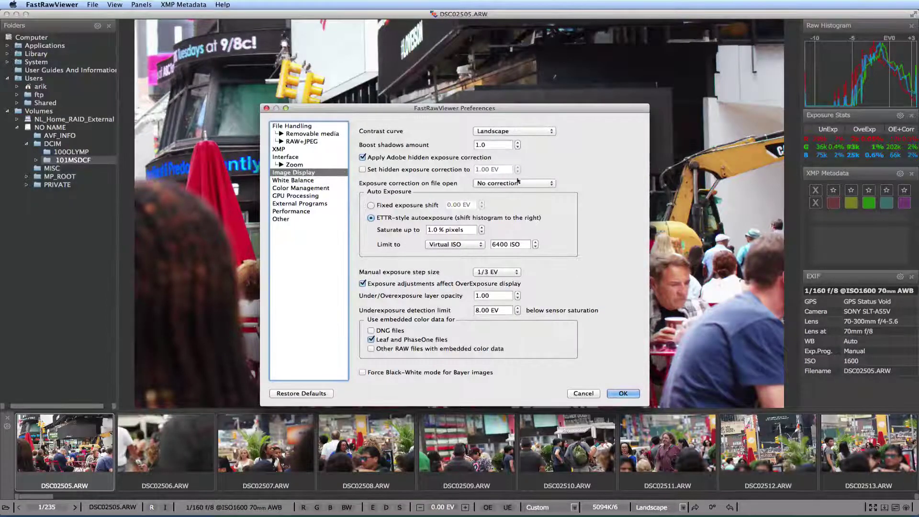
{"action": "left_click", "coordinate": [536, 183]}
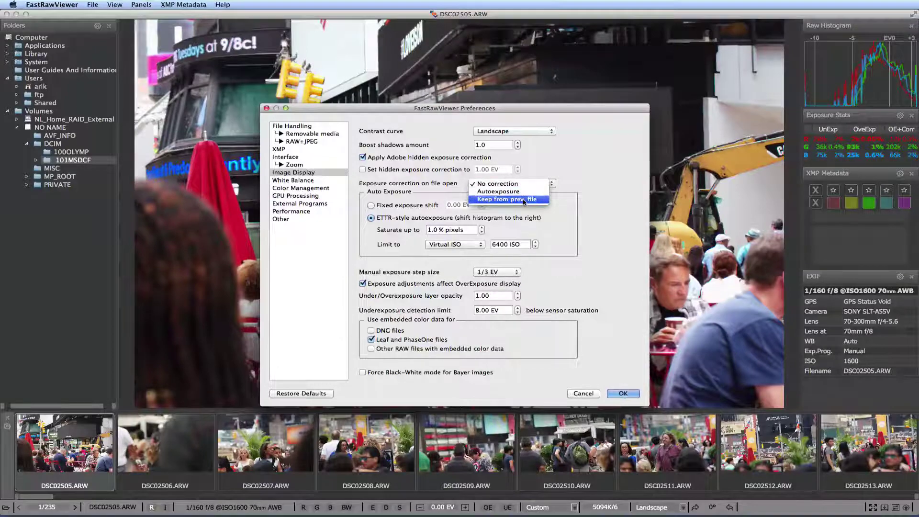
{"action": "left_click", "coordinate": [525, 199]}
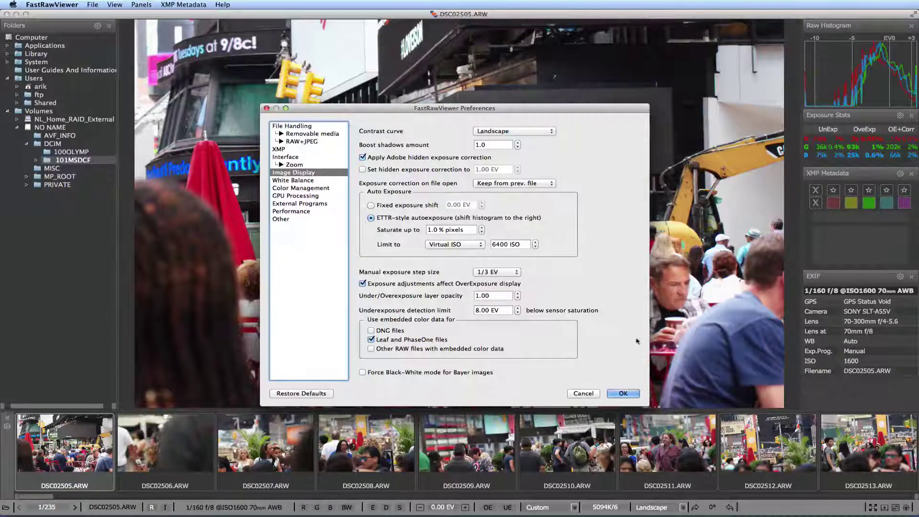
{"action": "left_click", "coordinate": [623, 393]}
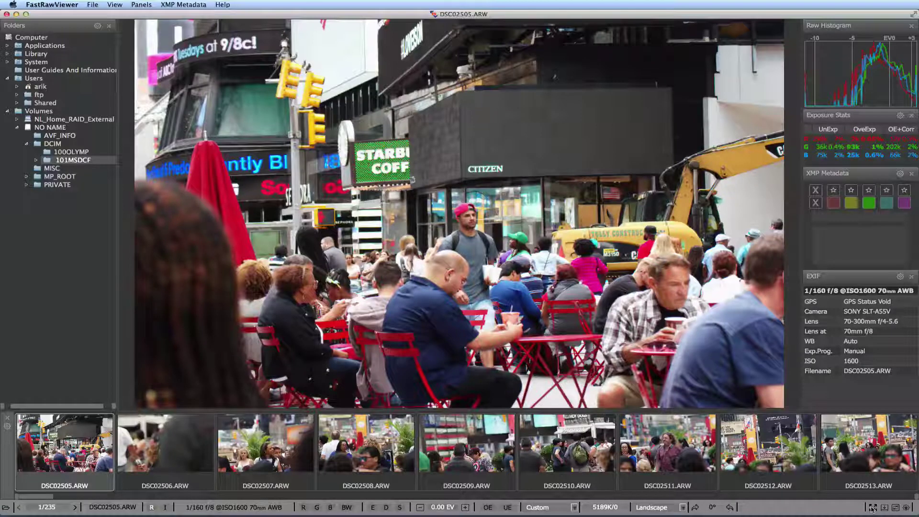
Open the Keyboard Shortcuts editor from the File menu.
{"action": "left_click", "coordinate": [94, 4]}
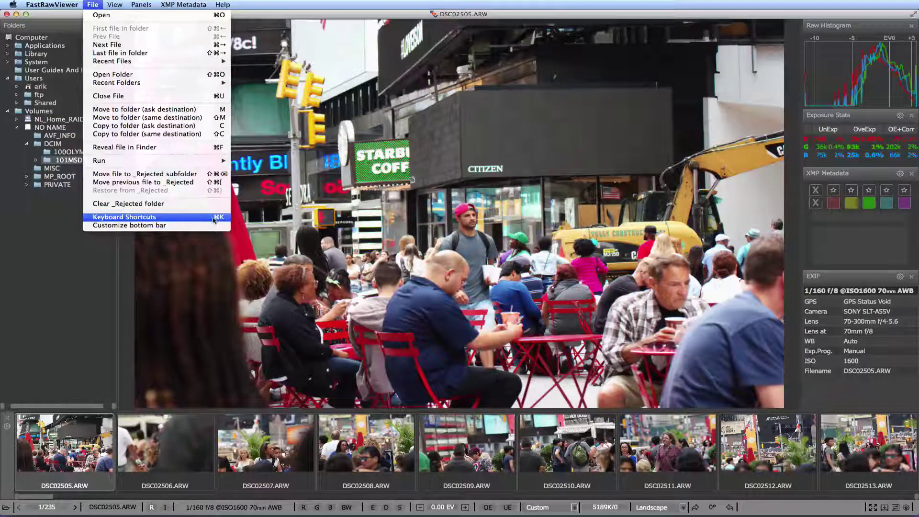
{"action": "left_click", "coordinate": [200, 218]}
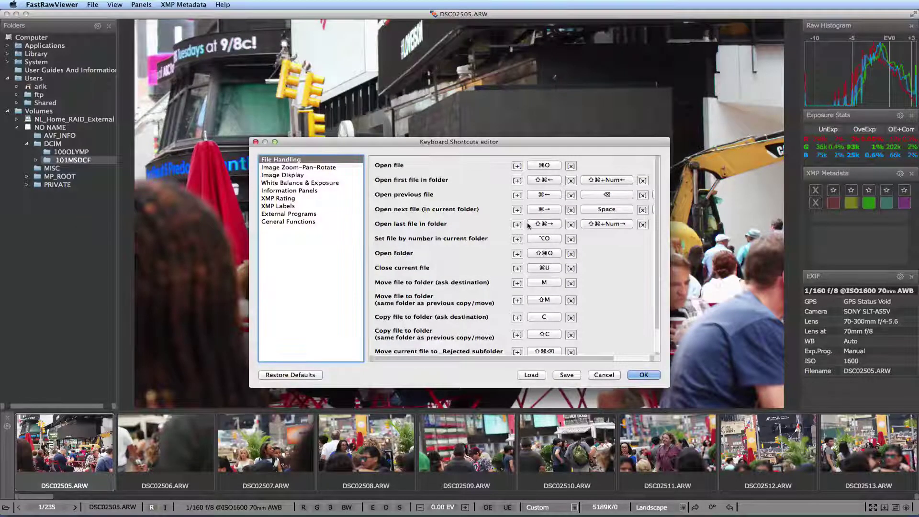
Review the Image Zoom-Pan-Rotate, Image Display, XMP Rating and XMP Labels shortcuts, then close the editor.
{"action": "scroll", "coordinate": [528, 225], "scroll_direction": "down", "scroll_amount": 2}
{"action": "scroll", "coordinate": [528, 225], "scroll_direction": "up", "scroll_amount": 2}
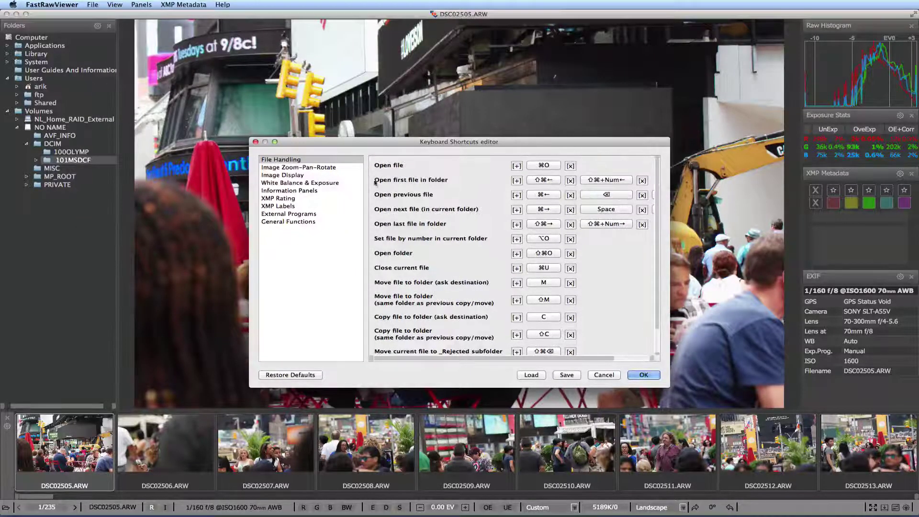
{"action": "left_click", "coordinate": [307, 167]}
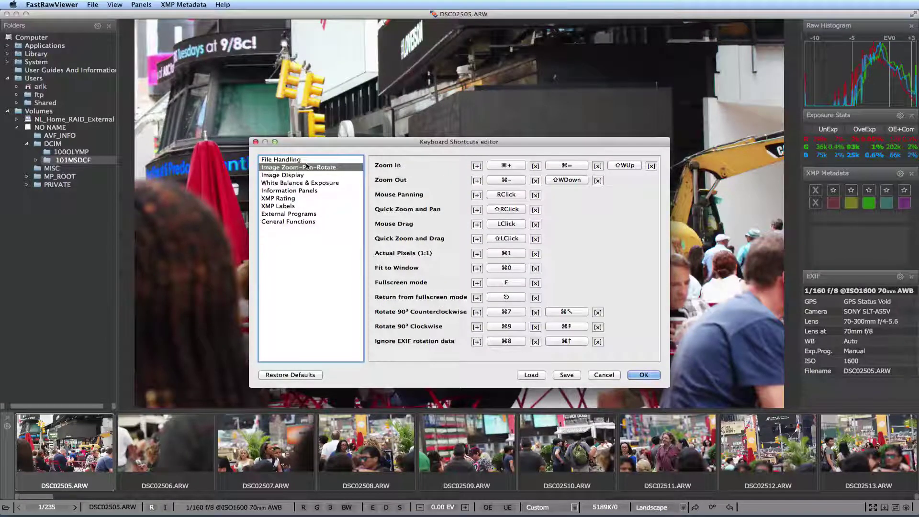
{"action": "key", "text": "Down"}
{"action": "key", "text": "Down"}
{"action": "key", "text": "Down"}
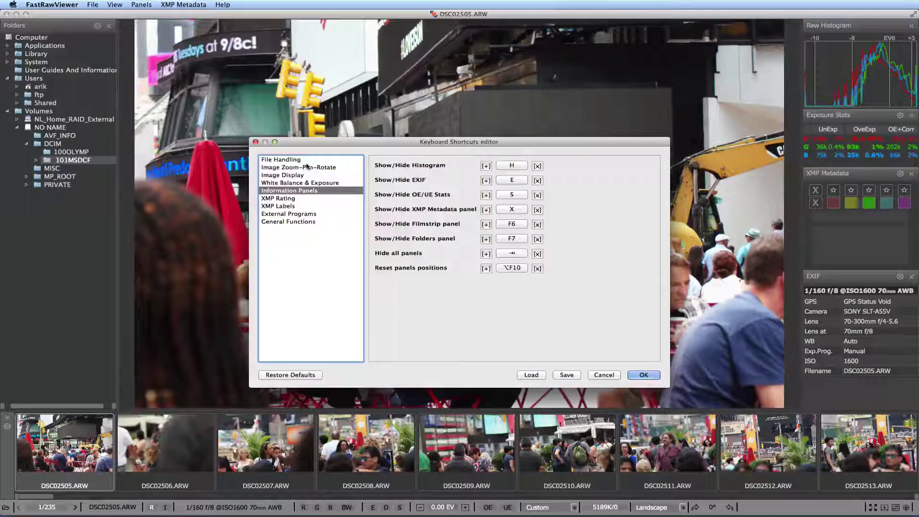
{"action": "key", "text": "Down"}
{"action": "key", "text": "Down"}
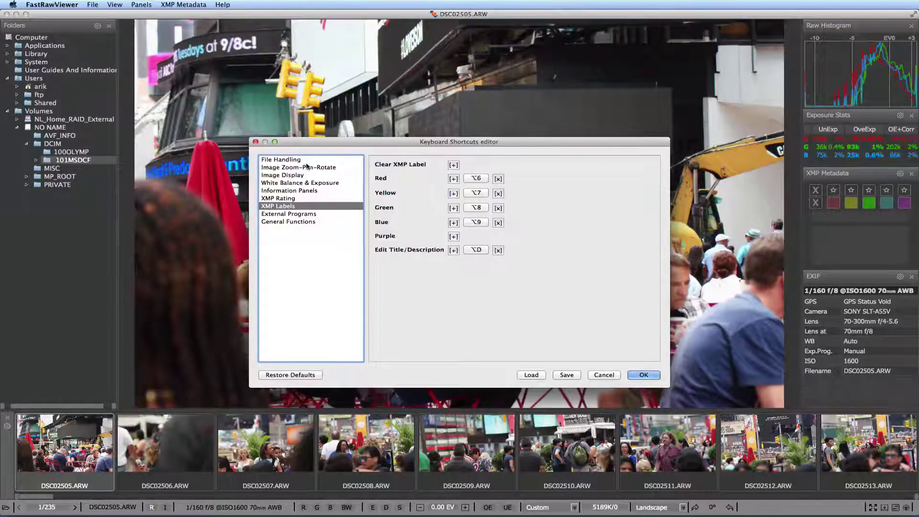
{"action": "key", "text": "Down"}
{"action": "key", "text": "Down"}
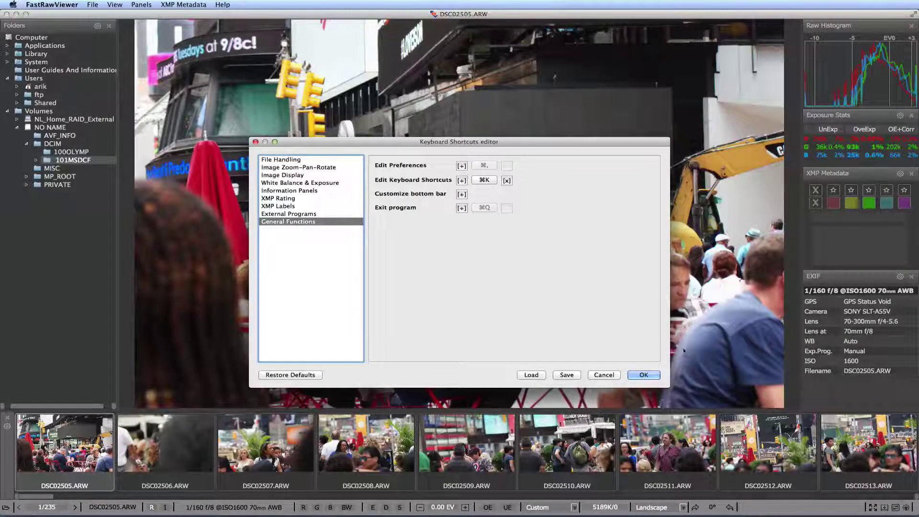
{"action": "left_click", "coordinate": [635, 376]}
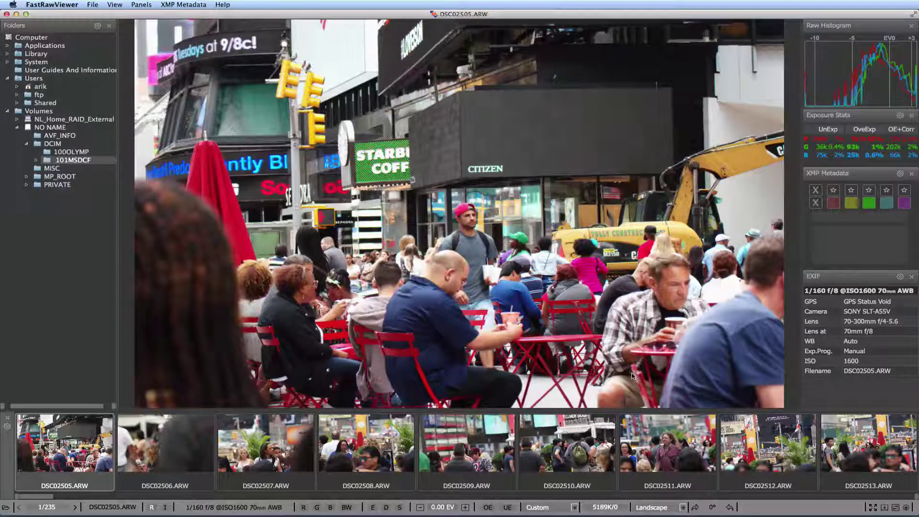
{"action": "left_click", "coordinate": [67, 4]}
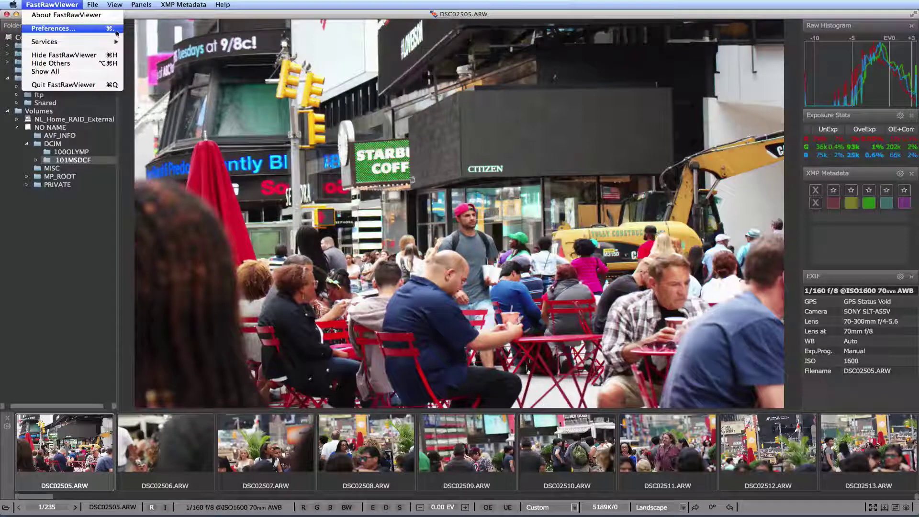
Step through the RAW+JPEG, Zoom and White Balance preference pages, then apply with OK.
{"action": "left_click", "coordinate": [87, 30]}
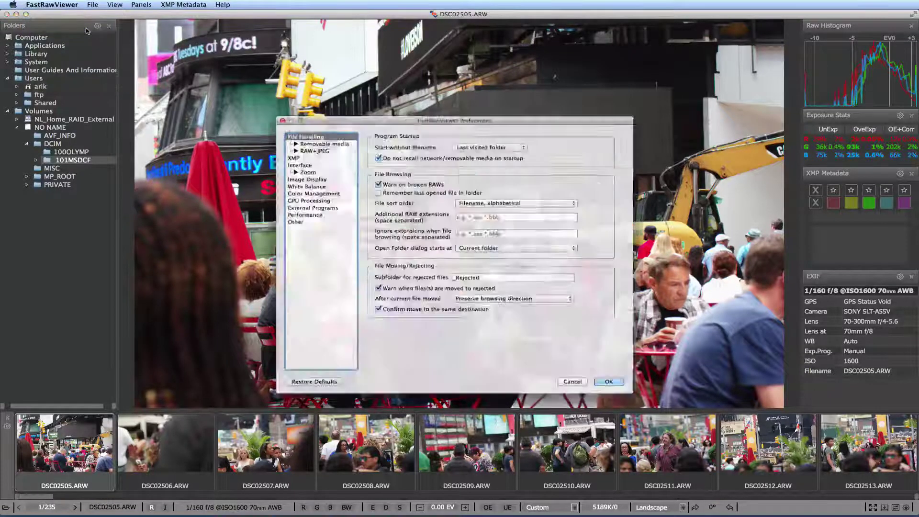
{"action": "key", "text": "Down"}
{"action": "key", "text": "Down"}
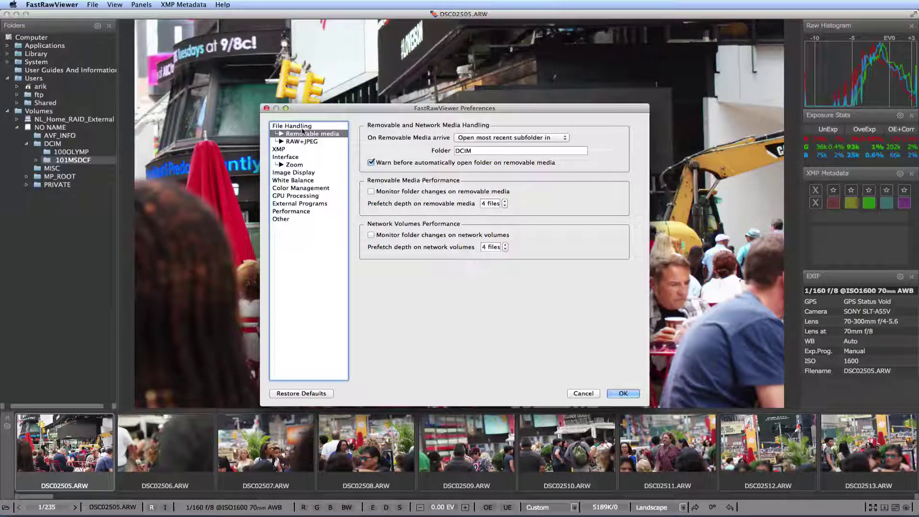
{"action": "key", "text": "Down"}
{"action": "key", "text": "Down"}
{"action": "key", "text": "Down"}
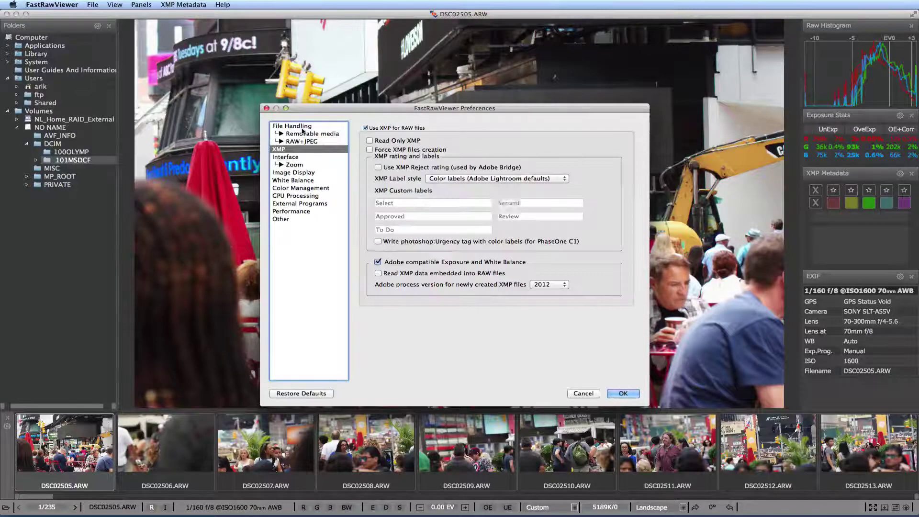
{"action": "key", "text": "Down"}
{"action": "key", "text": "Down"}
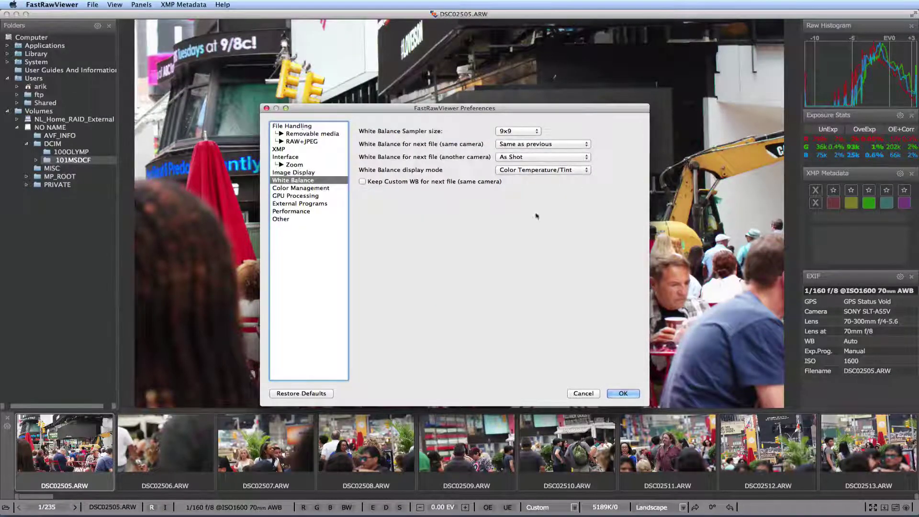
{"action": "left_click", "coordinate": [624, 393]}
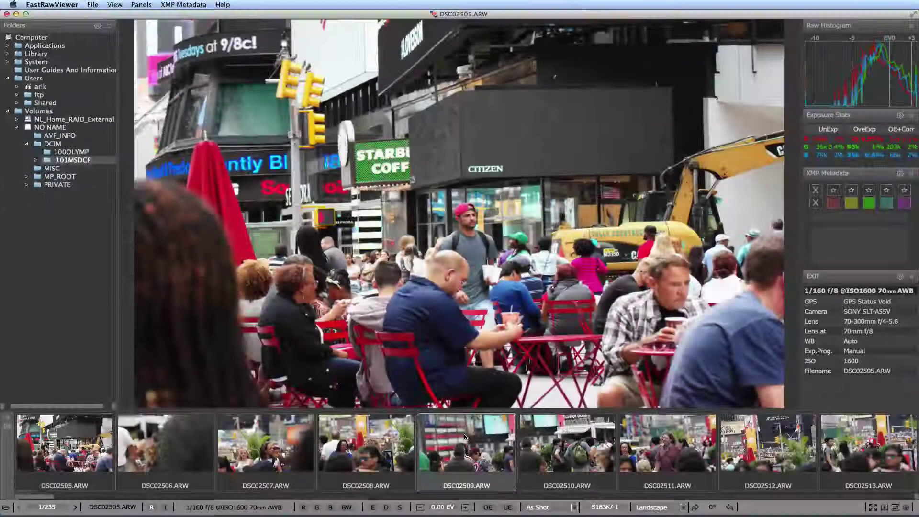
{"action": "left_click", "coordinate": [465, 437]}
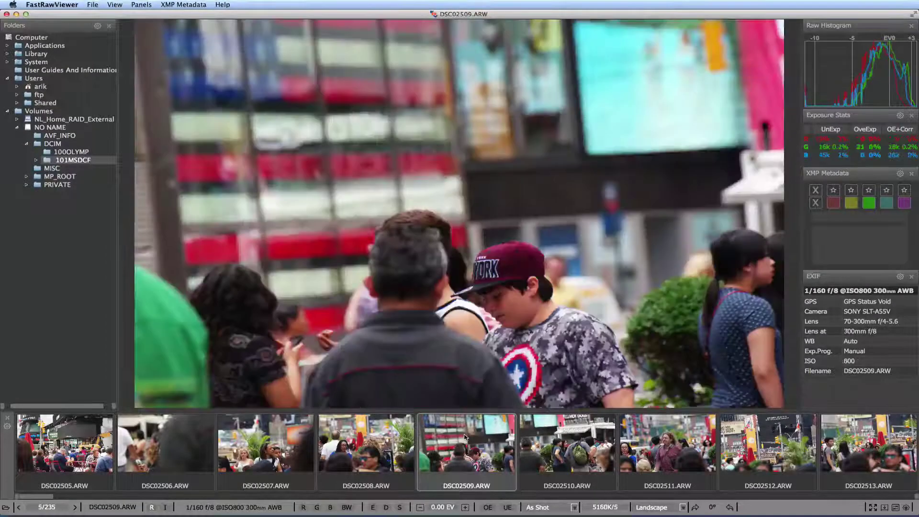
{"action": "left_click", "coordinate": [67, 448]}
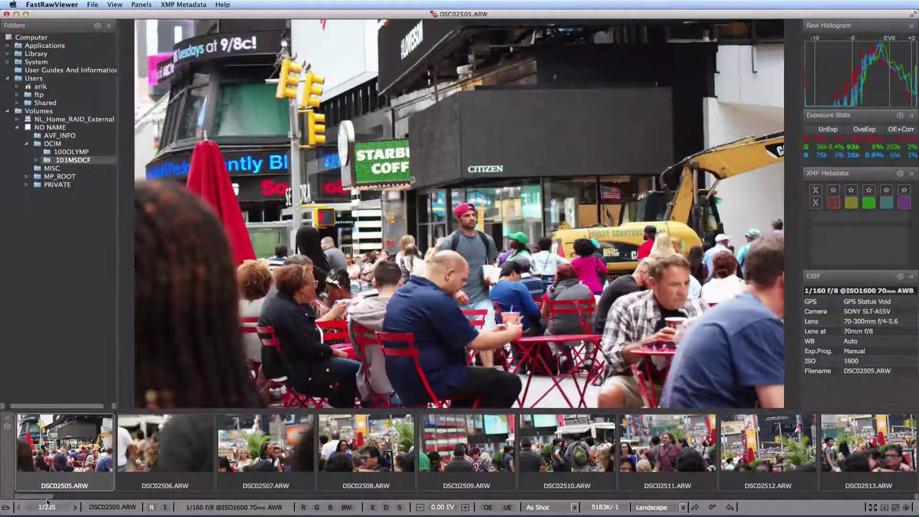
{"action": "left_click", "coordinate": [47, 501]}
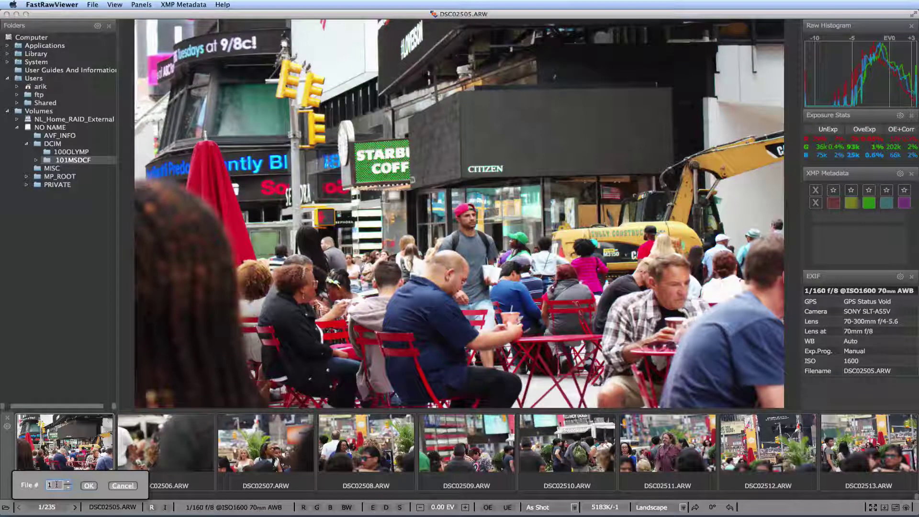
{"action": "key", "text": "Escape"}
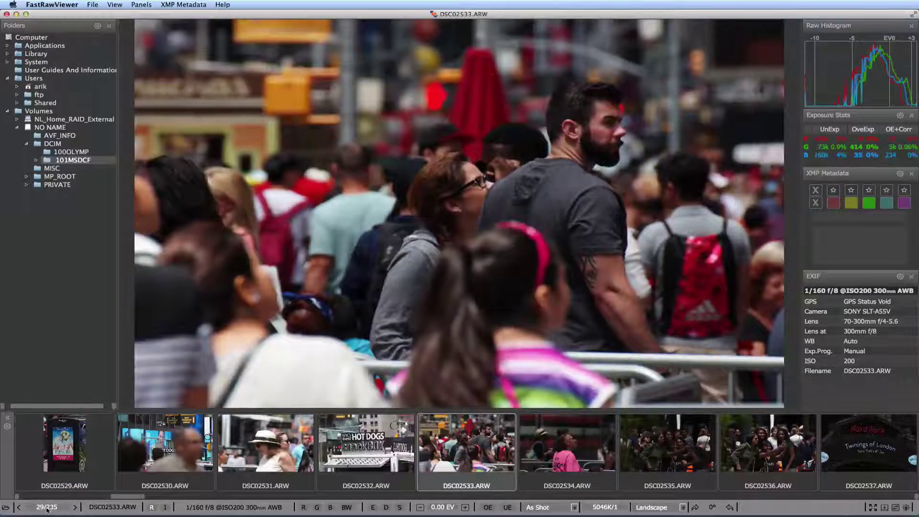
{"action": "left_click", "coordinate": [46, 509]}
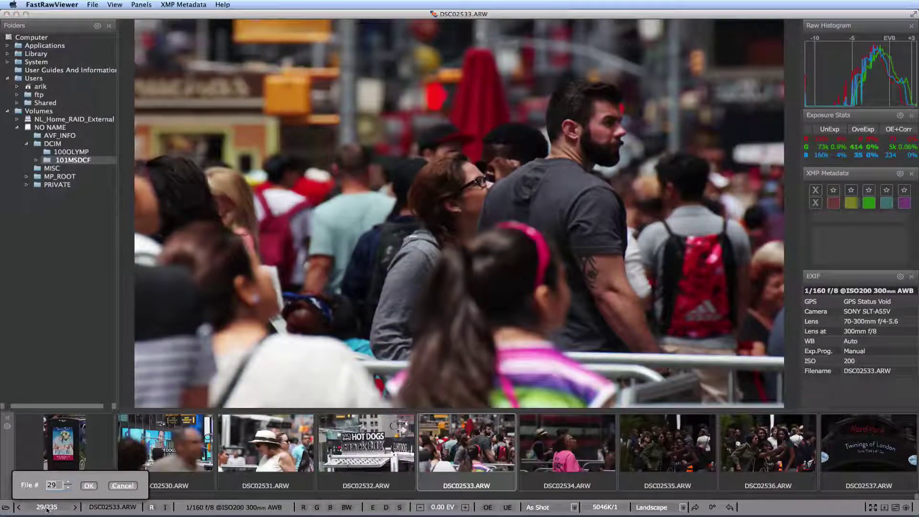
{"action": "key", "text": "Escape"}
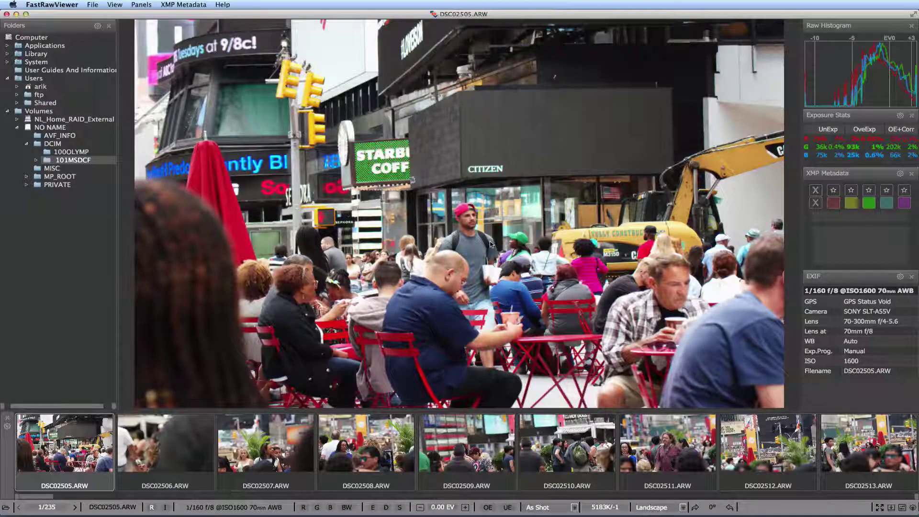
{"action": "key", "text": "Right"}
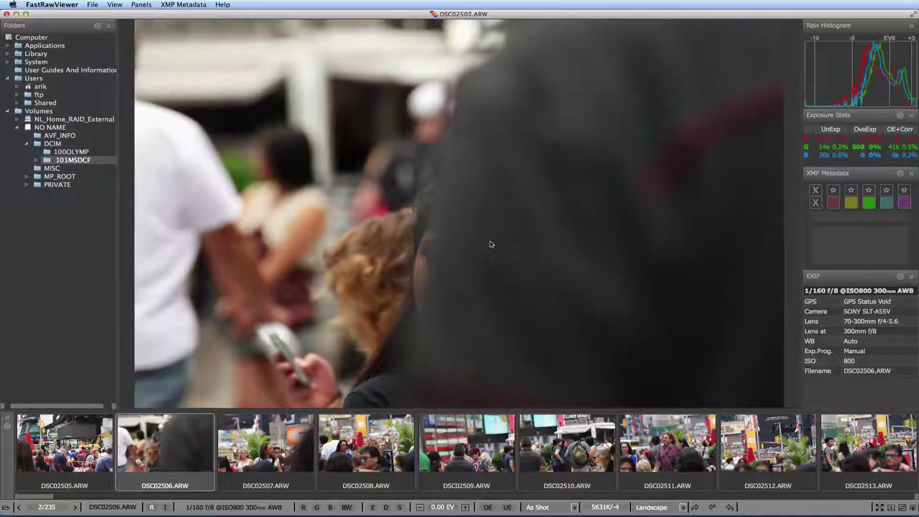
{"action": "key", "text": "Right"}
{"action": "key", "text": "Right"}
{"action": "key", "text": "Right"}
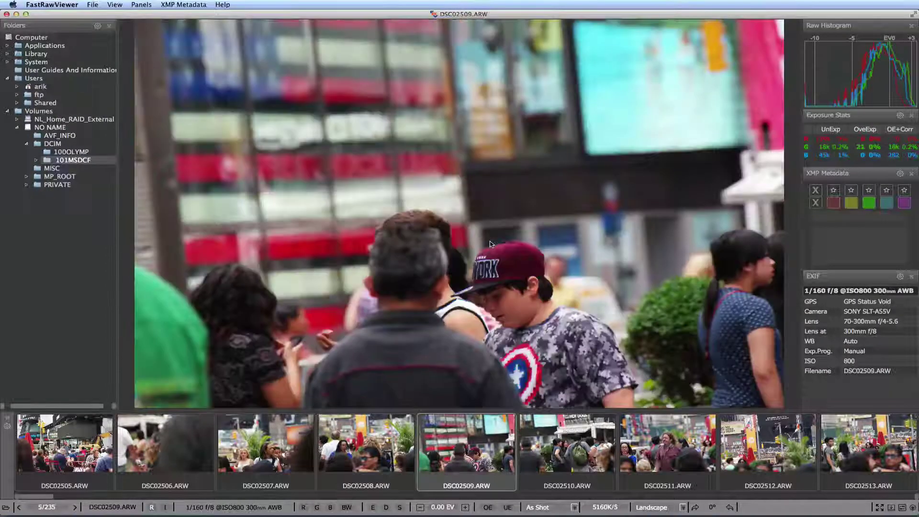
{"action": "key", "text": "Left"}
{"action": "key", "text": "Left"}
{"action": "key", "text": "Left"}
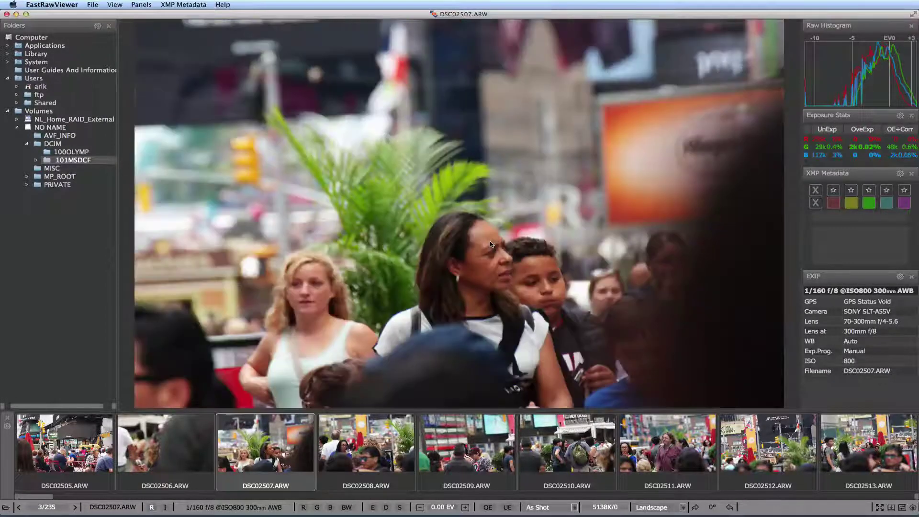
{"action": "key", "text": "Left"}
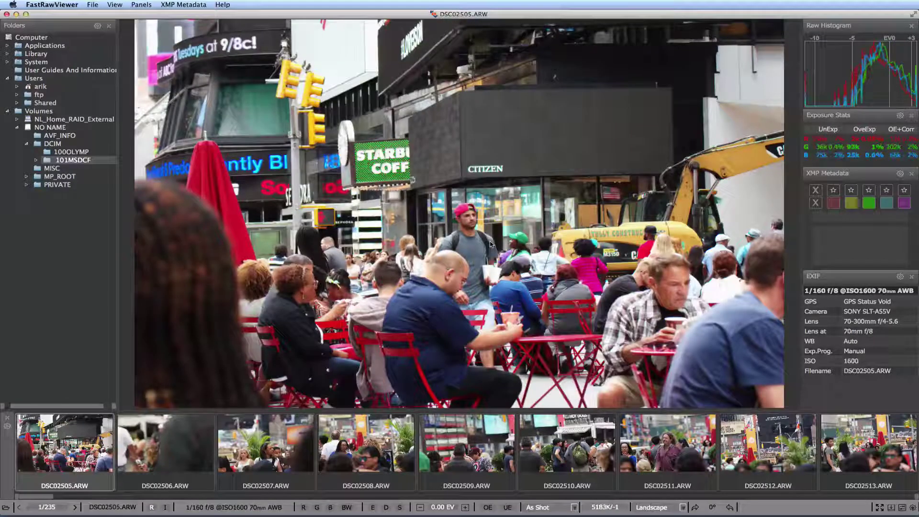
Browse the File menu's Recent Folders, close the menu, and reopen it.
{"action": "left_click", "coordinate": [93, 5]}
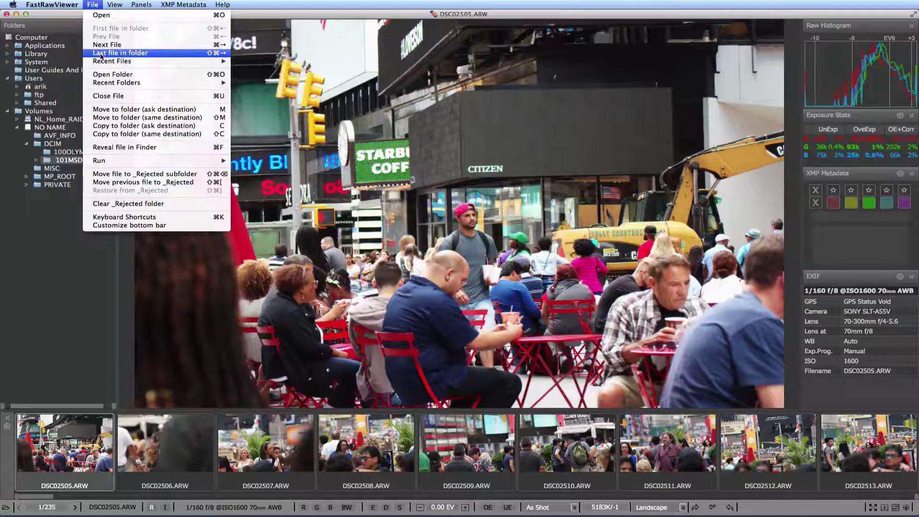
{"action": "mouse_move", "coordinate": [103, 84]}
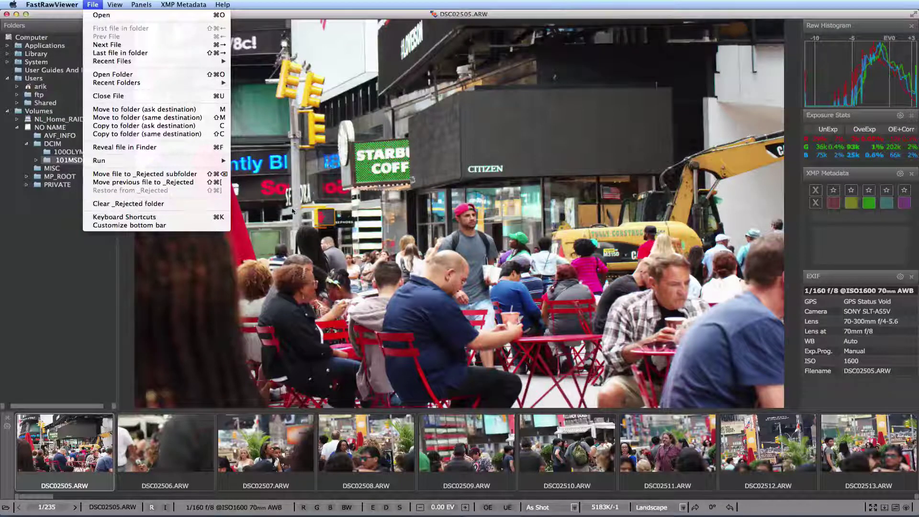
{"action": "left_click", "coordinate": [292, 212]}
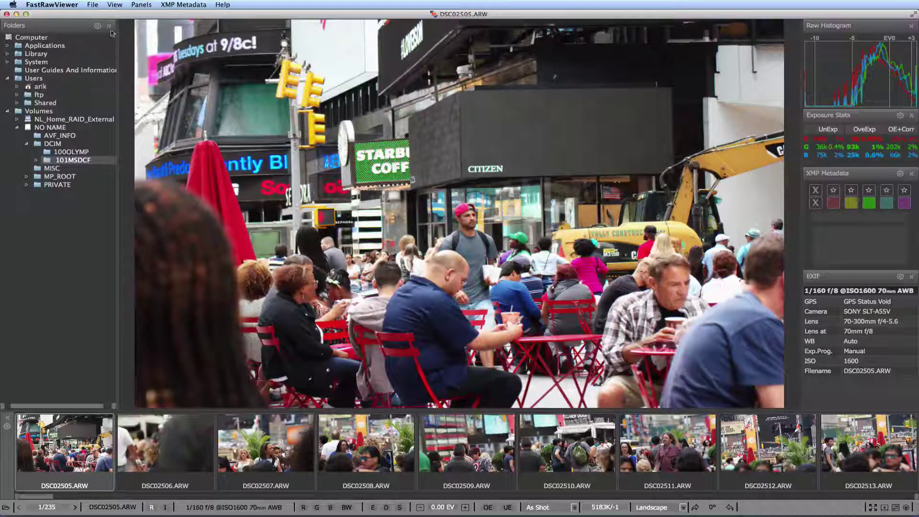
{"action": "left_click", "coordinate": [92, 5]}
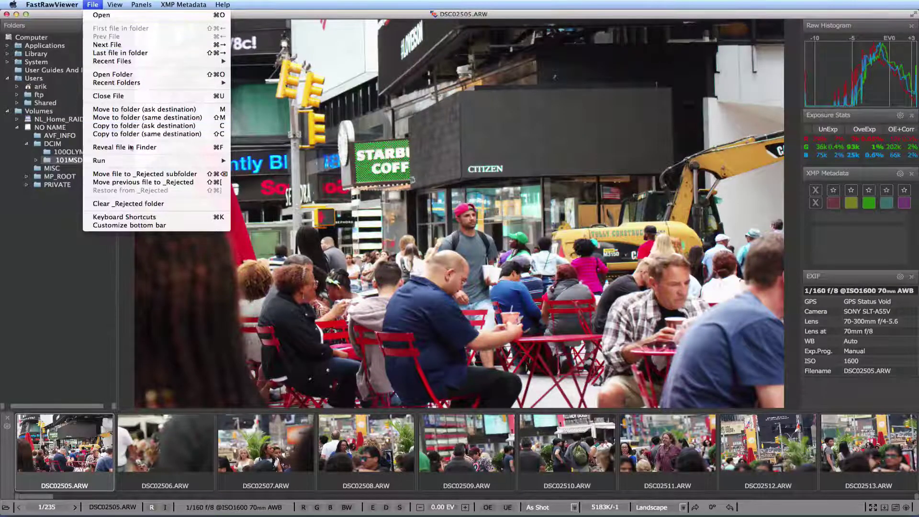
{"action": "left_click", "coordinate": [138, 175]}
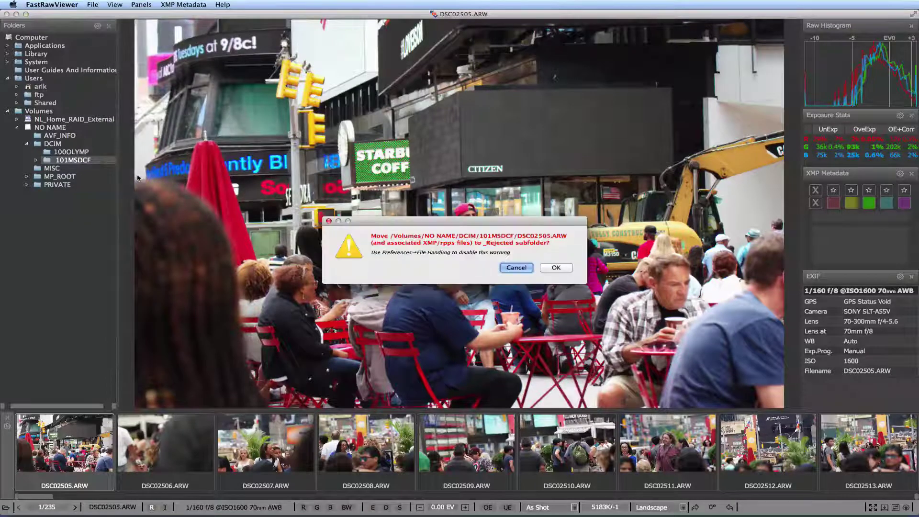
{"action": "left_click", "coordinate": [517, 267]}
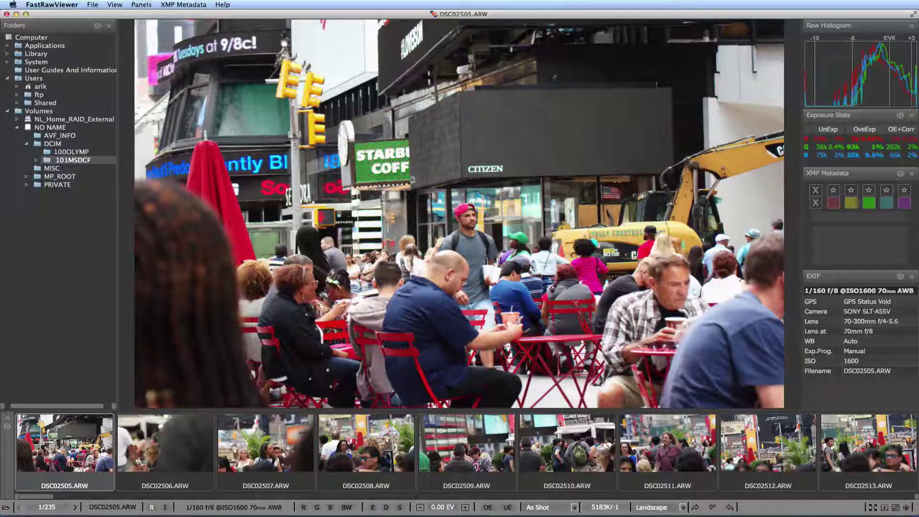
{"action": "left_click", "coordinate": [88, 6]}
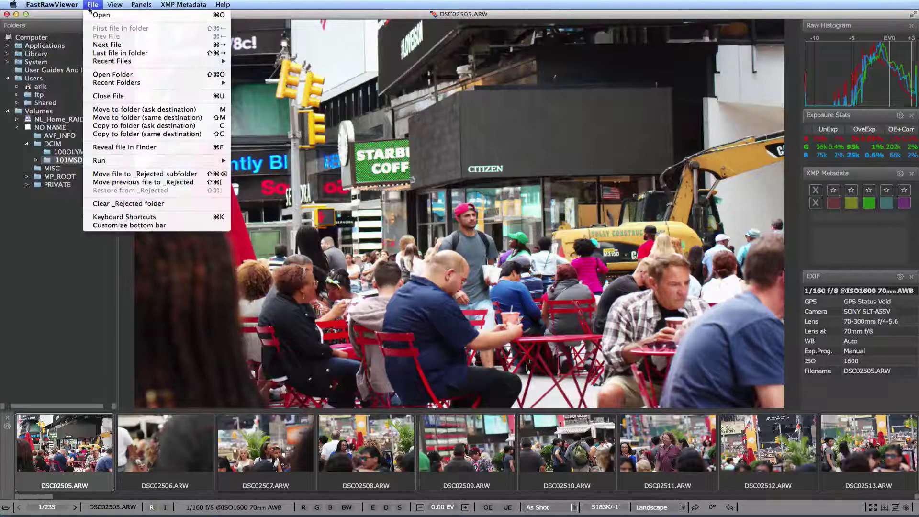
{"action": "left_click", "coordinate": [136, 125]}
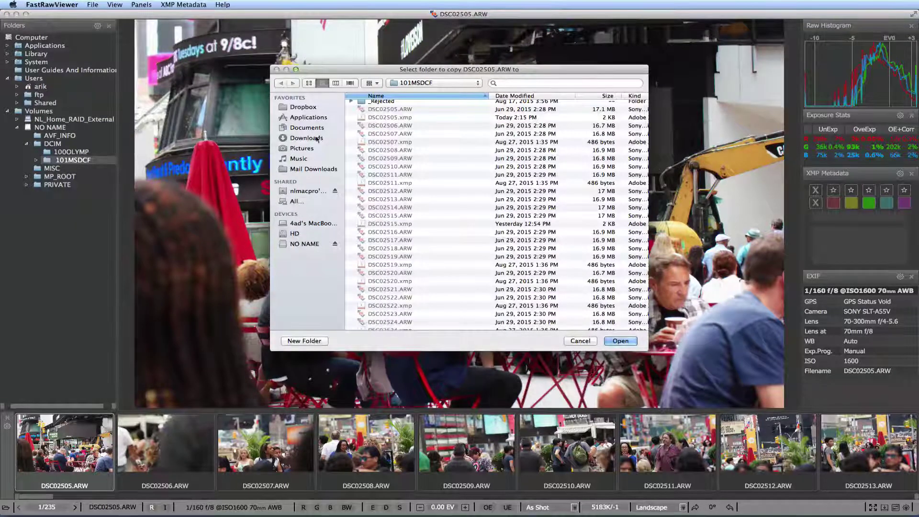
{"action": "left_click", "coordinate": [581, 341]}
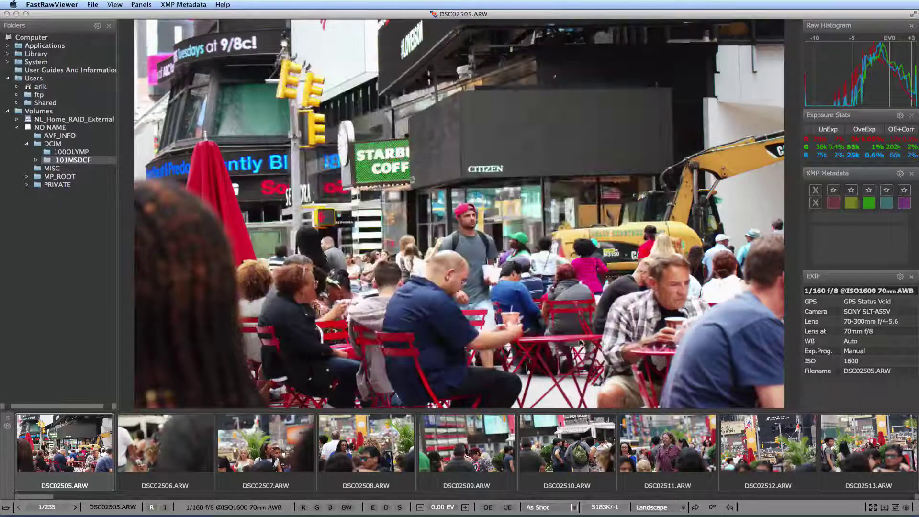
{"action": "left_click", "coordinate": [52, 5]}
{"action": "left_click", "coordinate": [64, 28]}
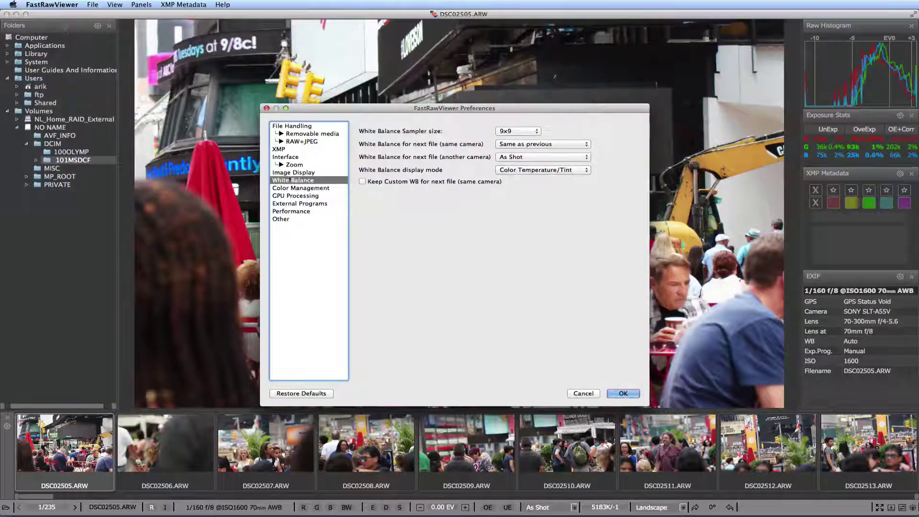
{"action": "left_click", "coordinate": [306, 203]}
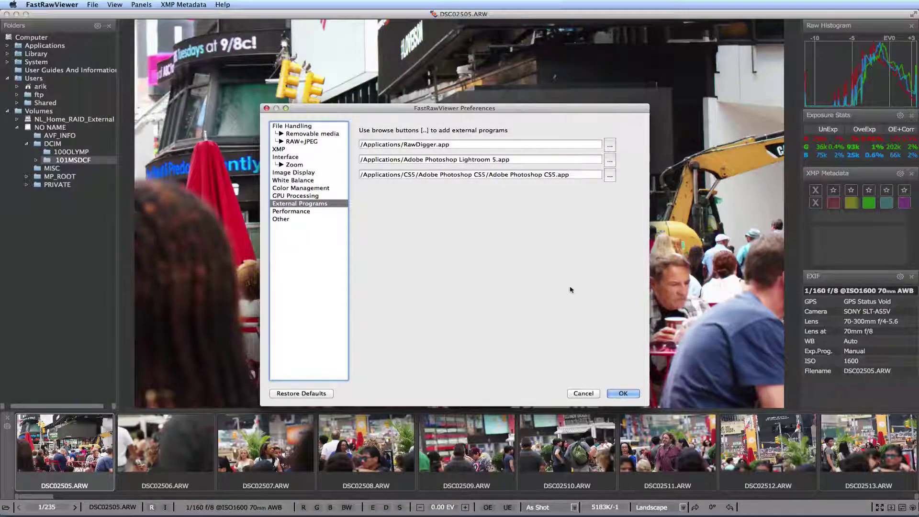
{"action": "left_click", "coordinate": [620, 393]}
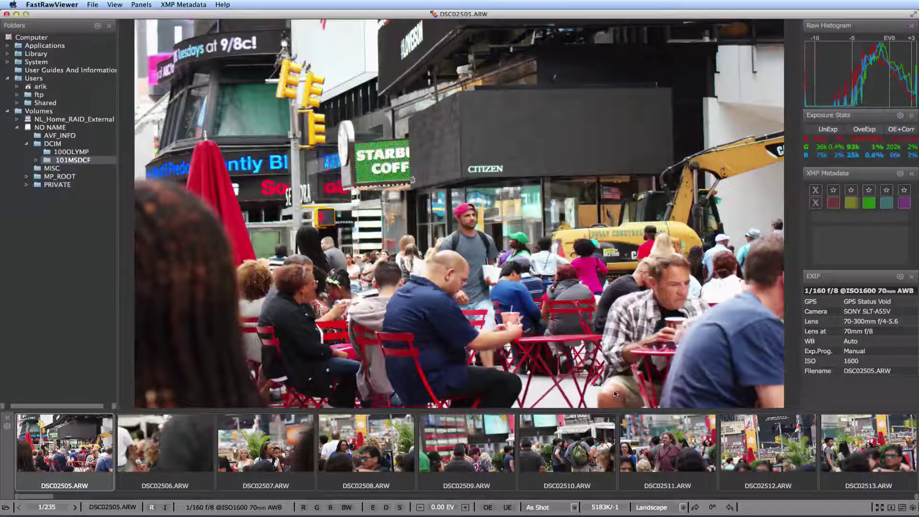
{"action": "left_click", "coordinate": [92, 5]}
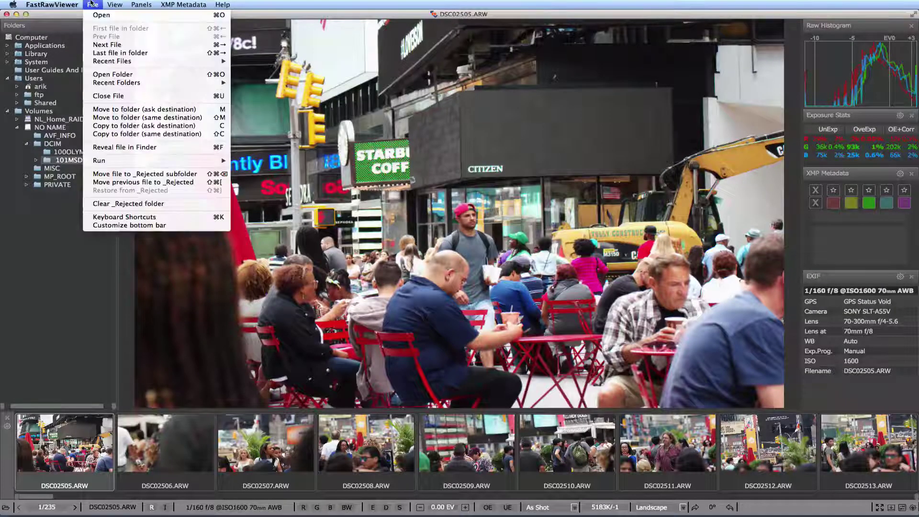
{"action": "left_click", "coordinate": [191, 220]}
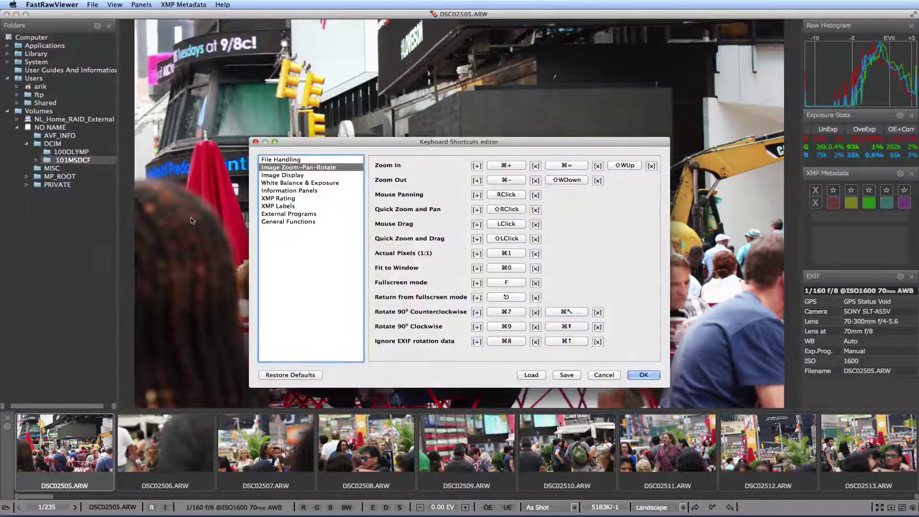
{"action": "left_click", "coordinate": [287, 214]}
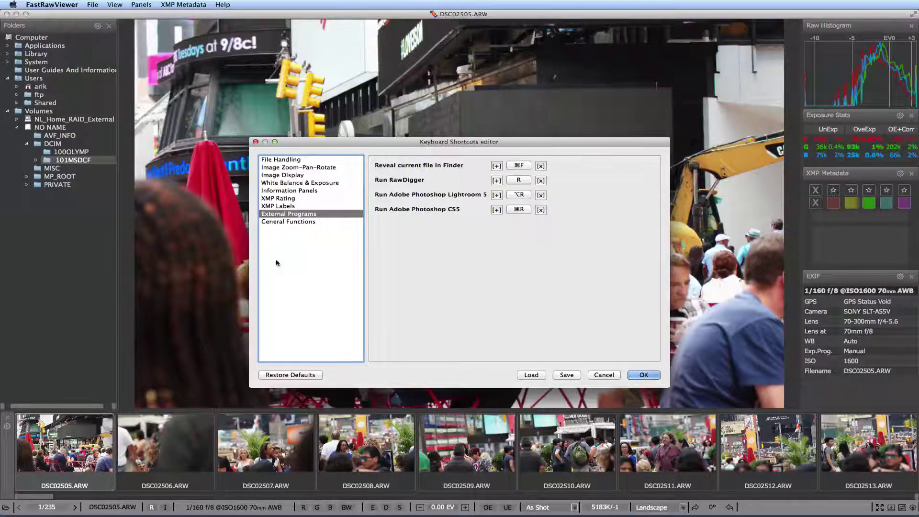
{"action": "left_click", "coordinate": [644, 375]}
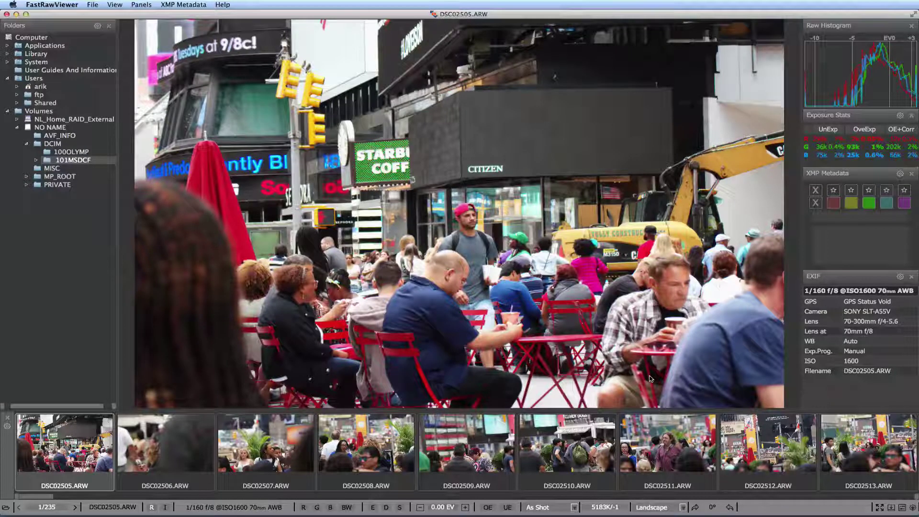